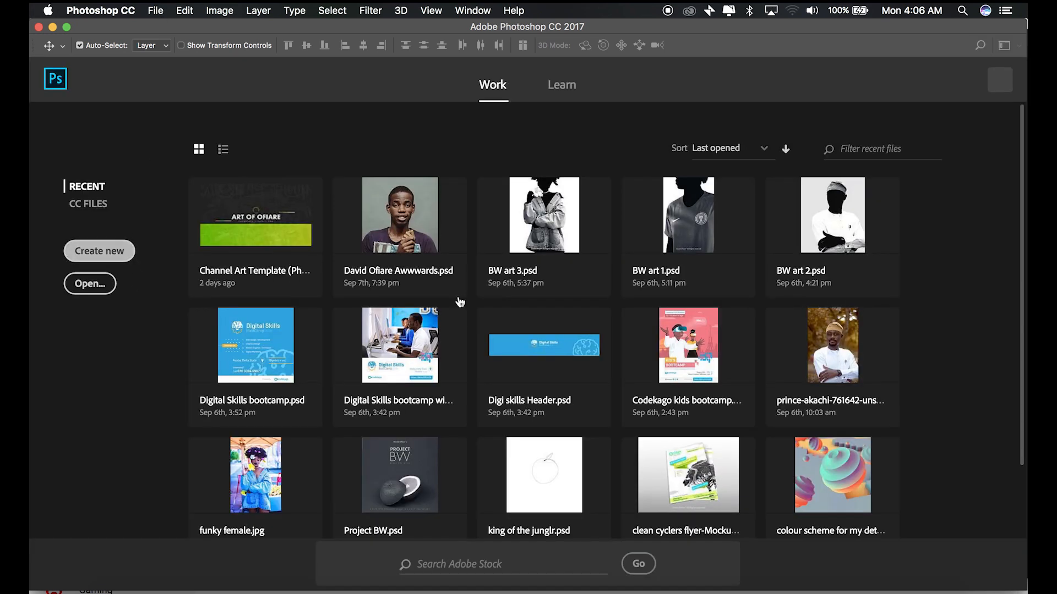
# Create a new document named Duotone tut from the 2000 x 2000 px, 150 ppi preset
pyautogui.press('super+n')
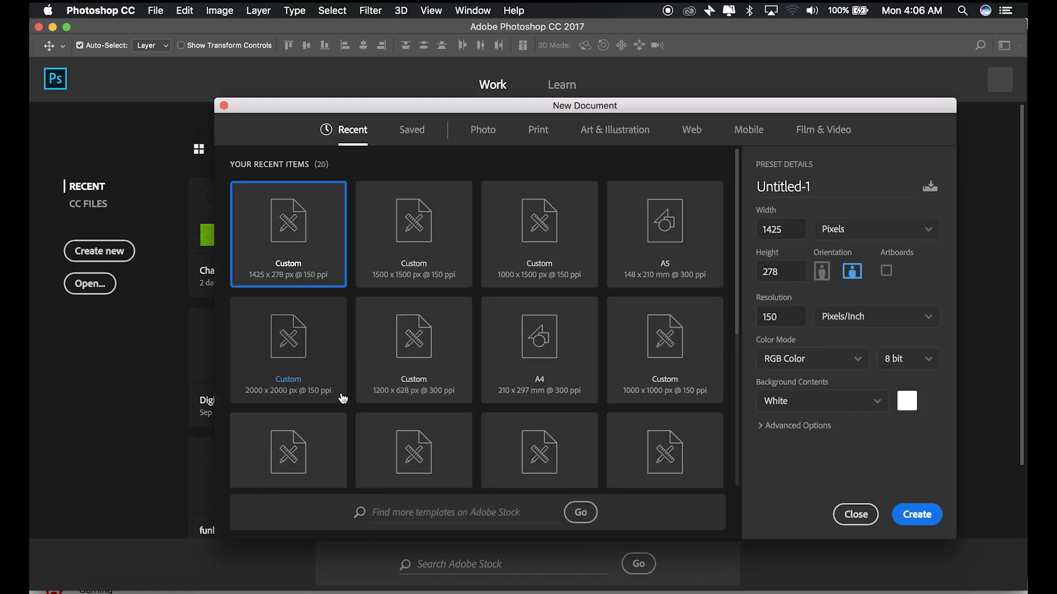
pyautogui.click(307, 358)
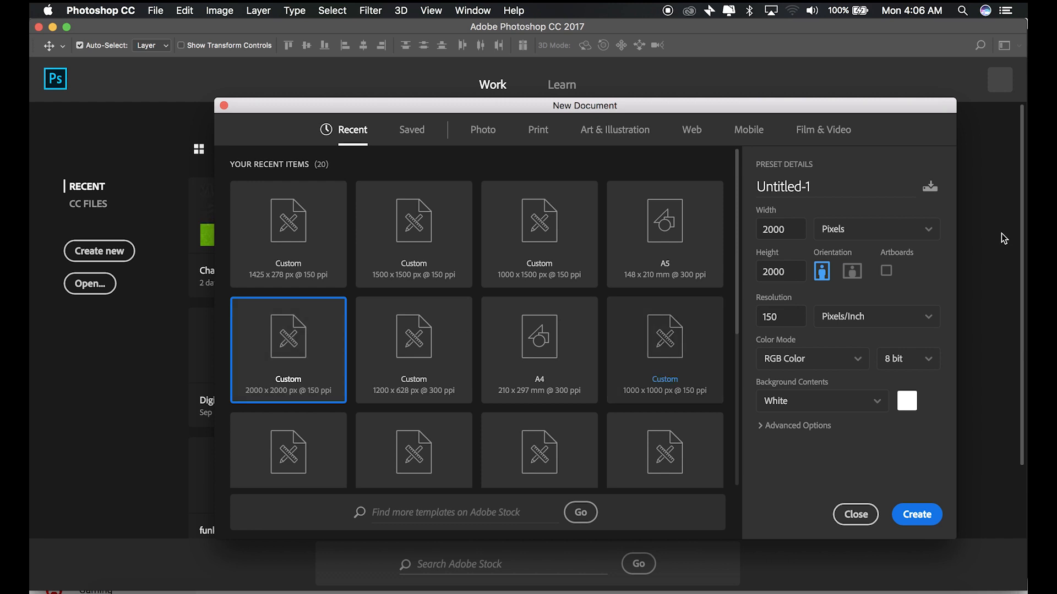
pyautogui.click(828, 192)
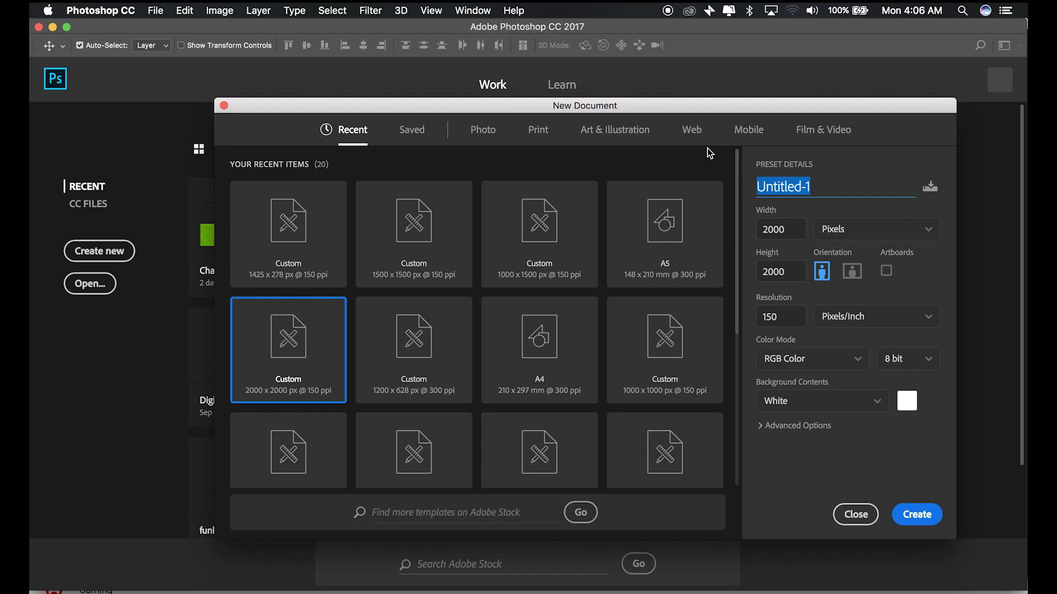
pyautogui.write('Duotonw')
pyautogui.press('BackSpace')
pyautogui.write('e ')
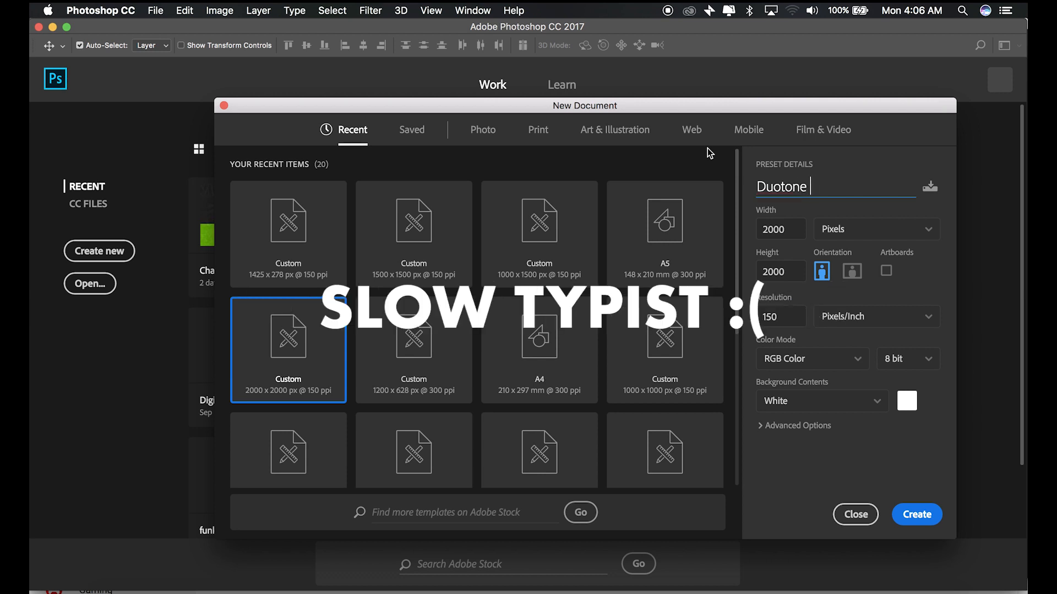
pyautogui.write('tut')
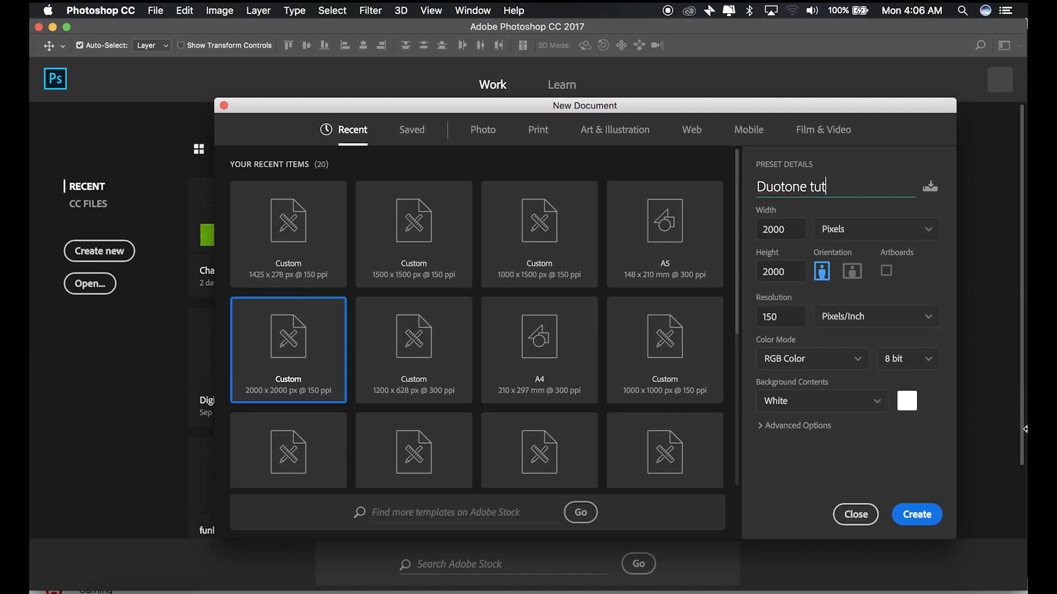
pyautogui.click(919, 519)
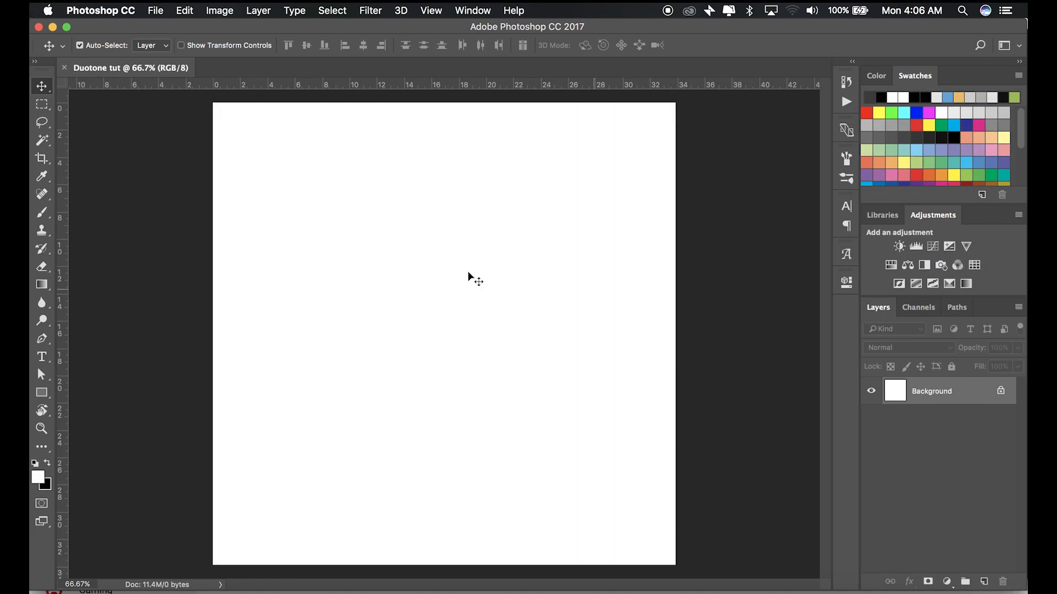
# Unlock the background layer and add a new empty layer above it
pyautogui.click(1001, 391)
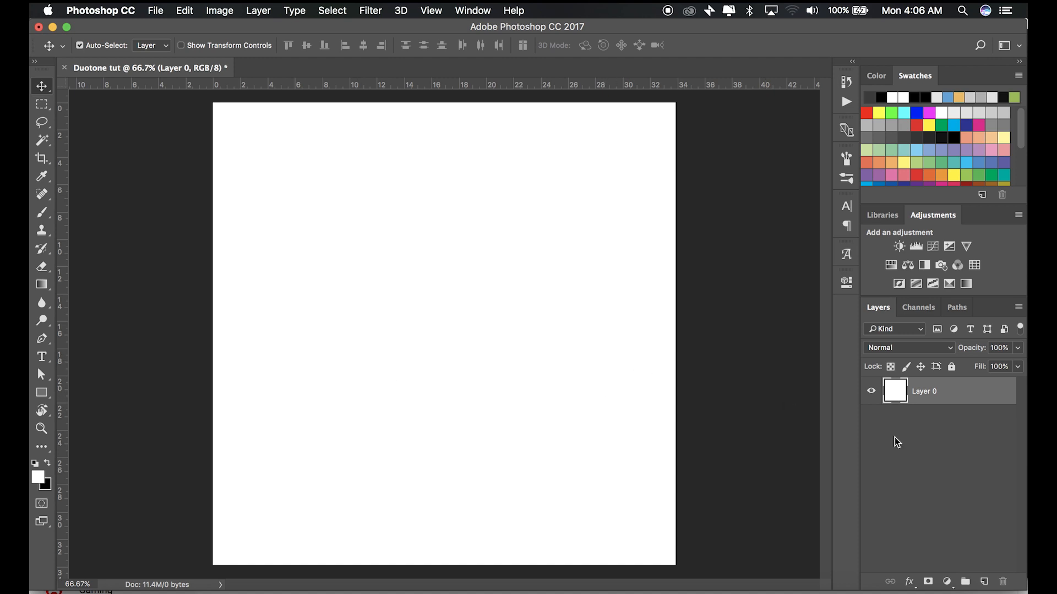
pyautogui.click(984, 581)
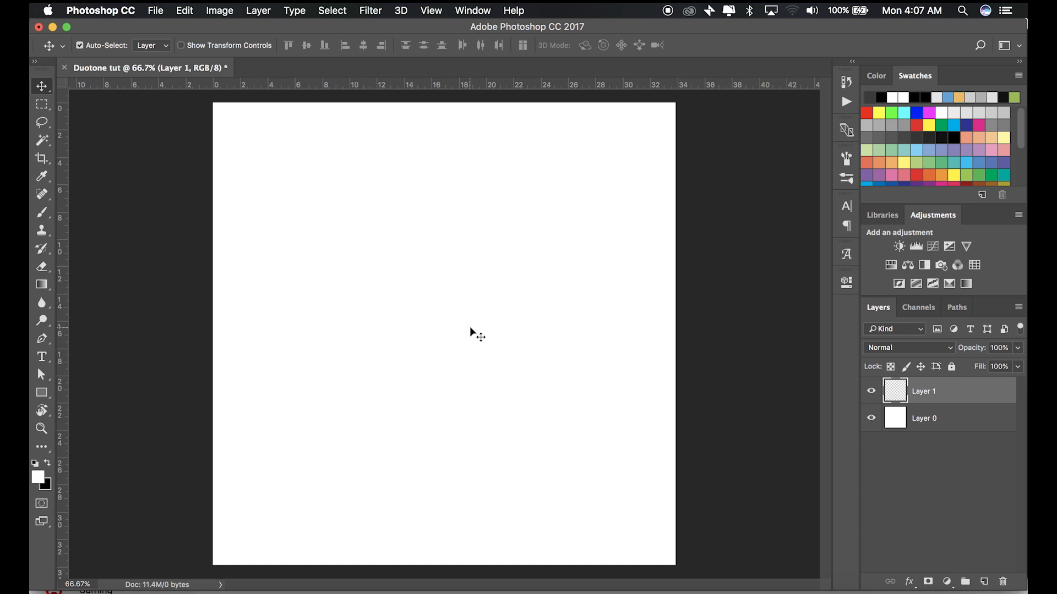
# From Finder's unsplash folder, place the portrait of the curly-haired woman into the document and enlarge it to fill the canvas
pyautogui.press('super+Tab')
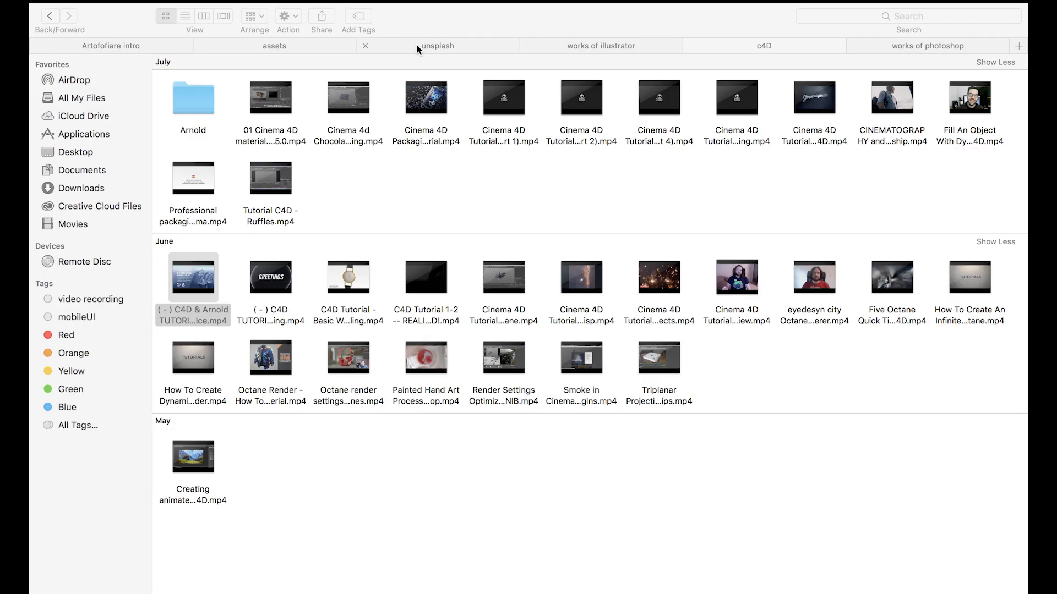
pyautogui.click(418, 49)
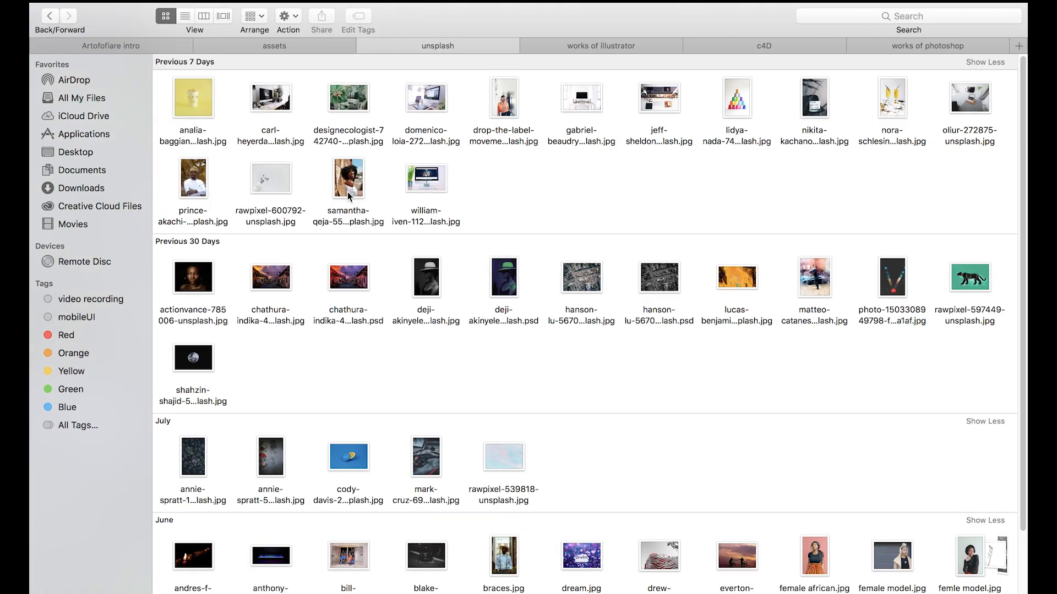
pyautogui.click(355, 176)
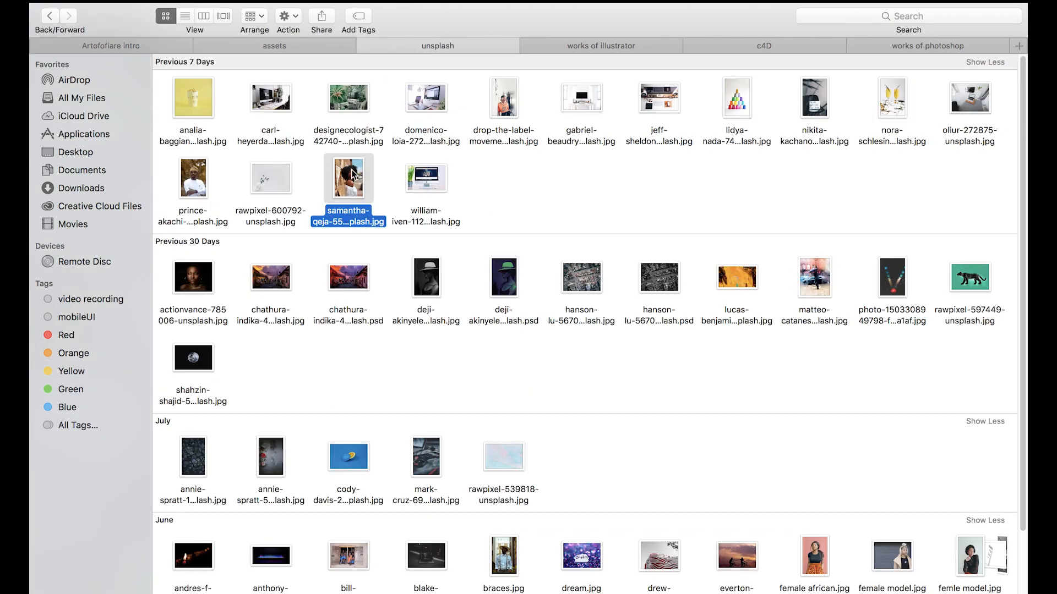
pyautogui.moveTo(355, 184); pyautogui.dragTo(448, 270)
pyautogui.press('super+Tab')
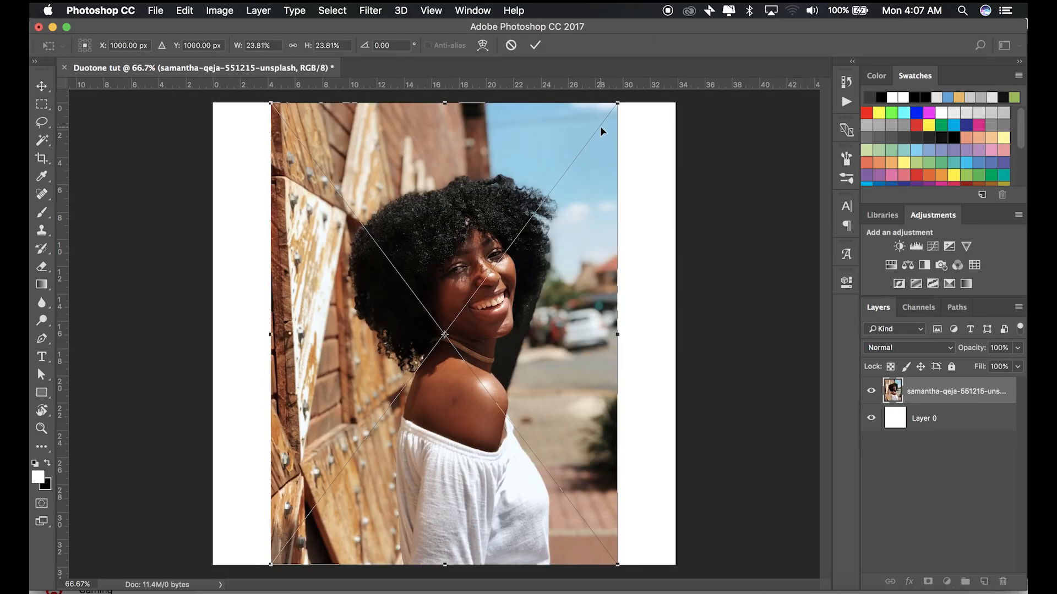
pyautogui.moveTo(617, 103); pyautogui.dragTo(732, 35)
pyautogui.press('Return')
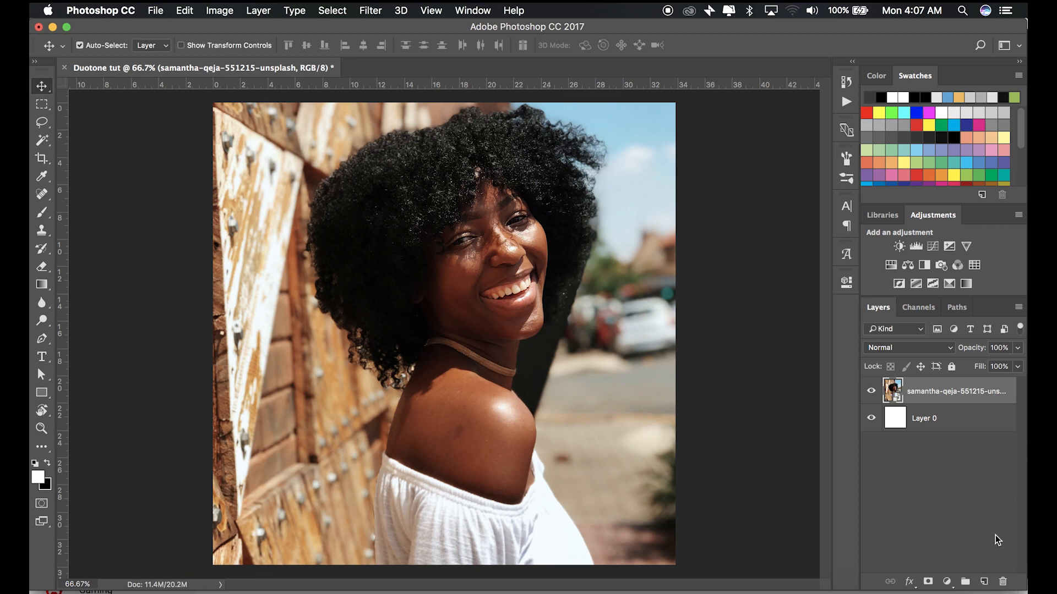
# Add a new empty layer above the photo and a Gradient Map adjustment layer on top
pyautogui.click(983, 581)
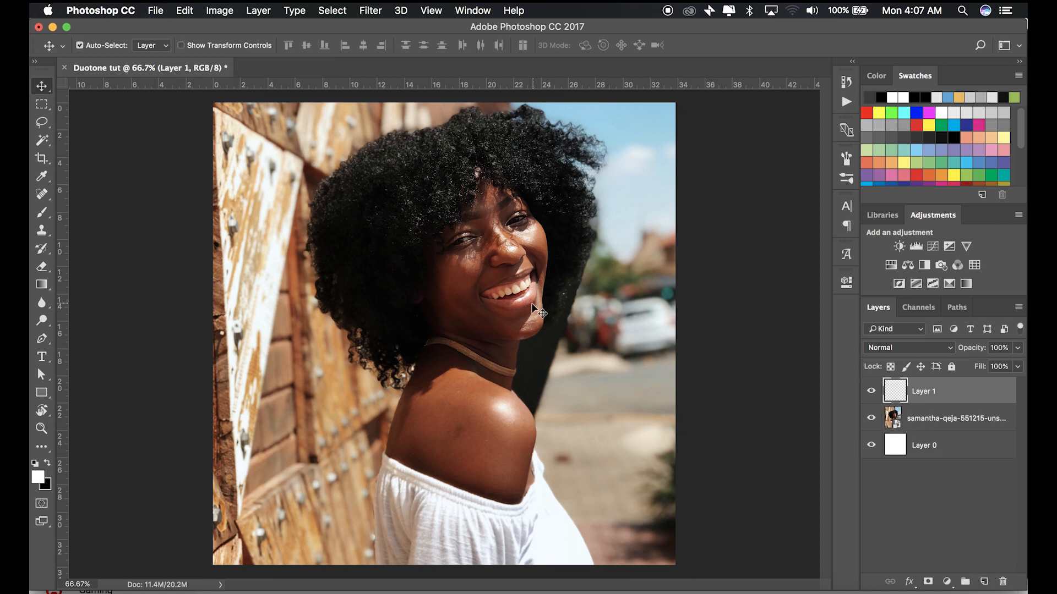
pyautogui.scroll(-2, 518, 310)
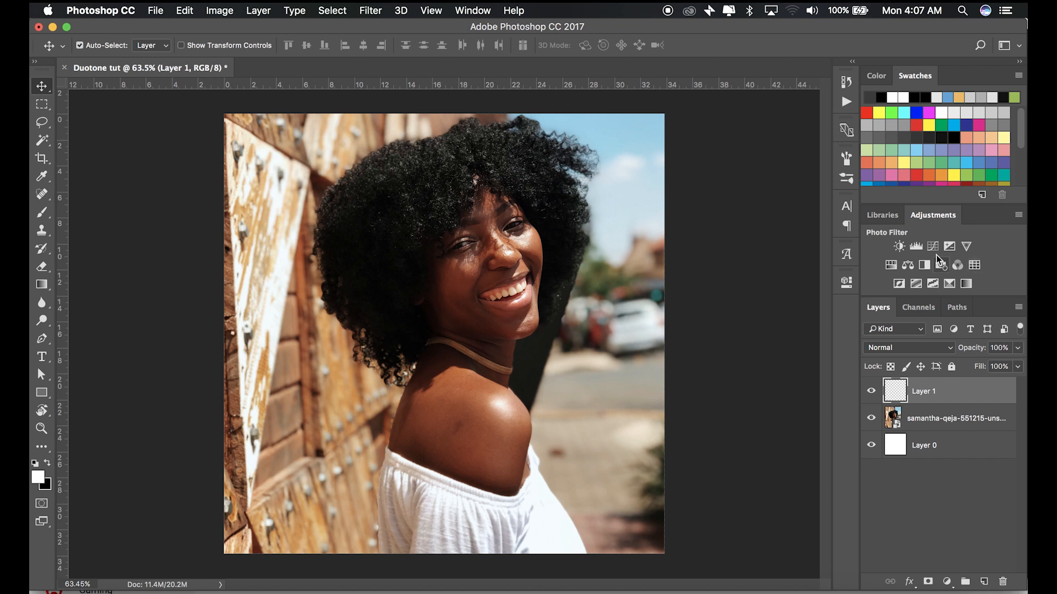
pyautogui.click(966, 284)
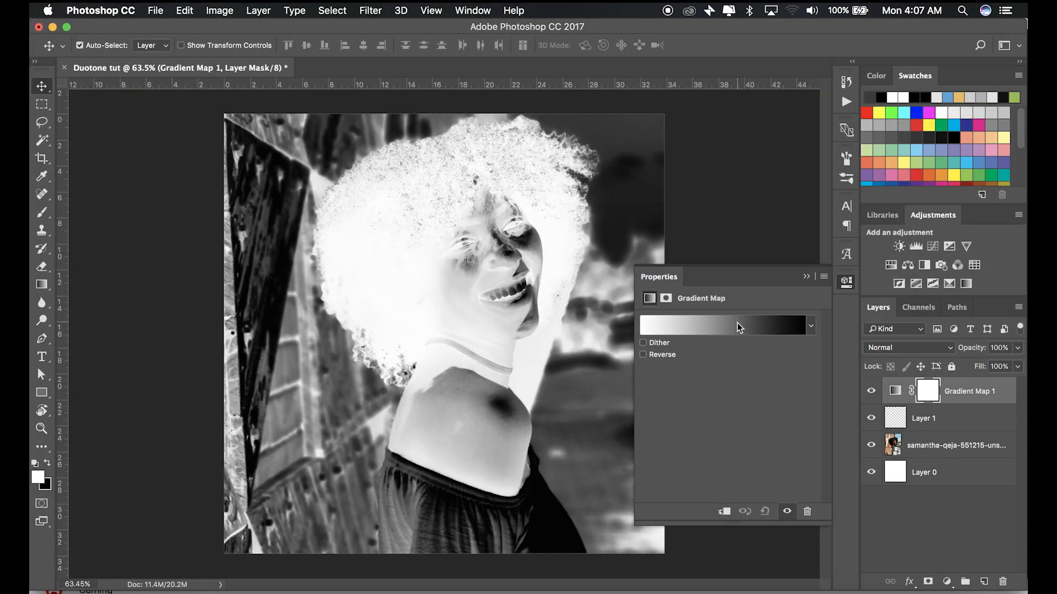
# Try the Black, White preset on the gradient map and apply the Red, Green preset
pyautogui.click(738, 325)
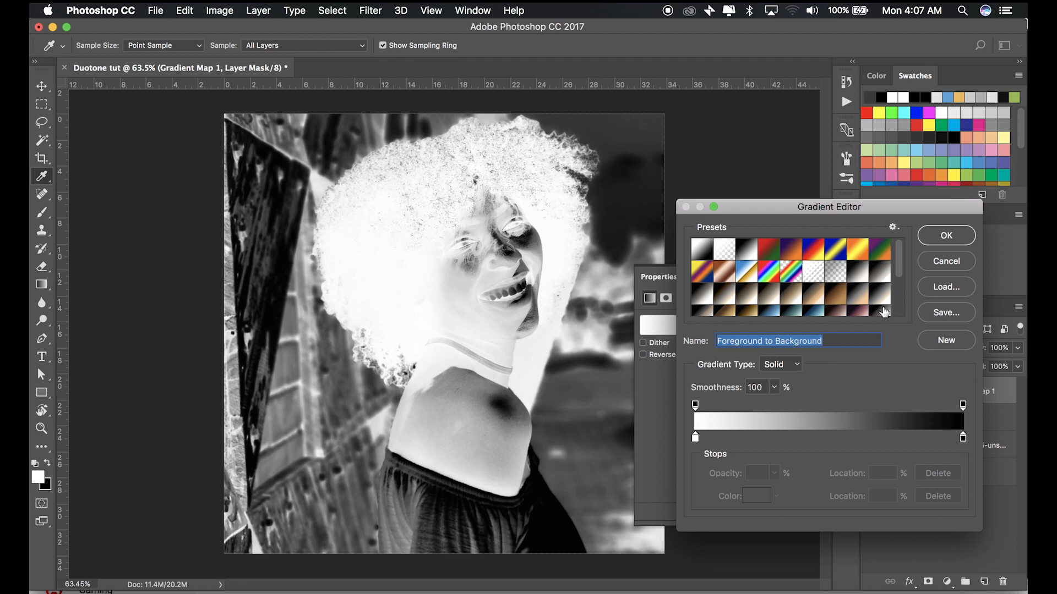
pyautogui.moveTo(901, 270)
pyautogui.mouseDown()
pyautogui.moveTo(911, 309)
pyautogui.moveTo(909, 262)
pyautogui.mouseUp()
pyautogui.click(752, 252)
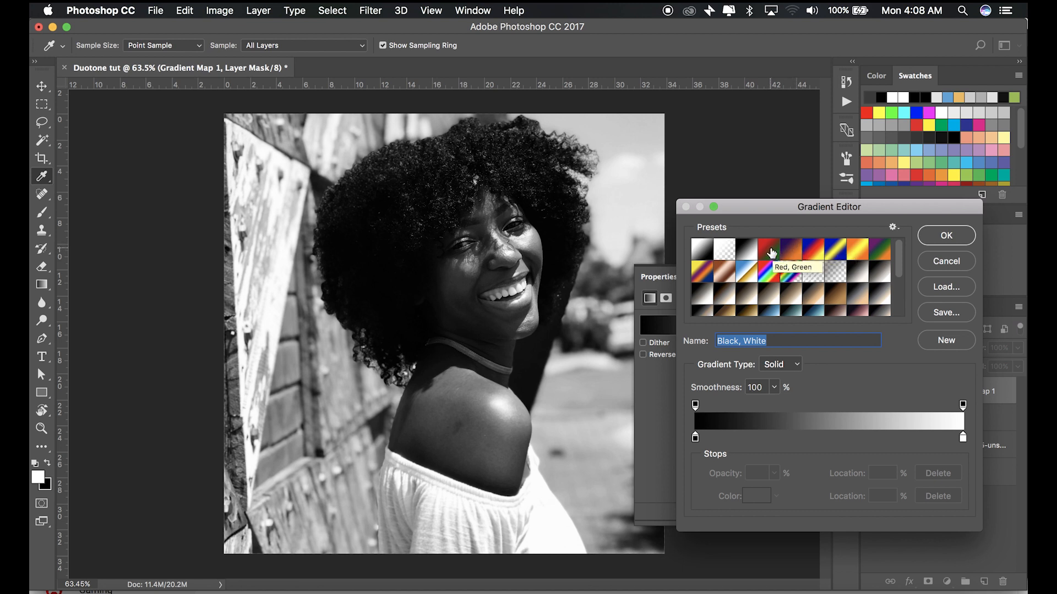
pyautogui.click(770, 252)
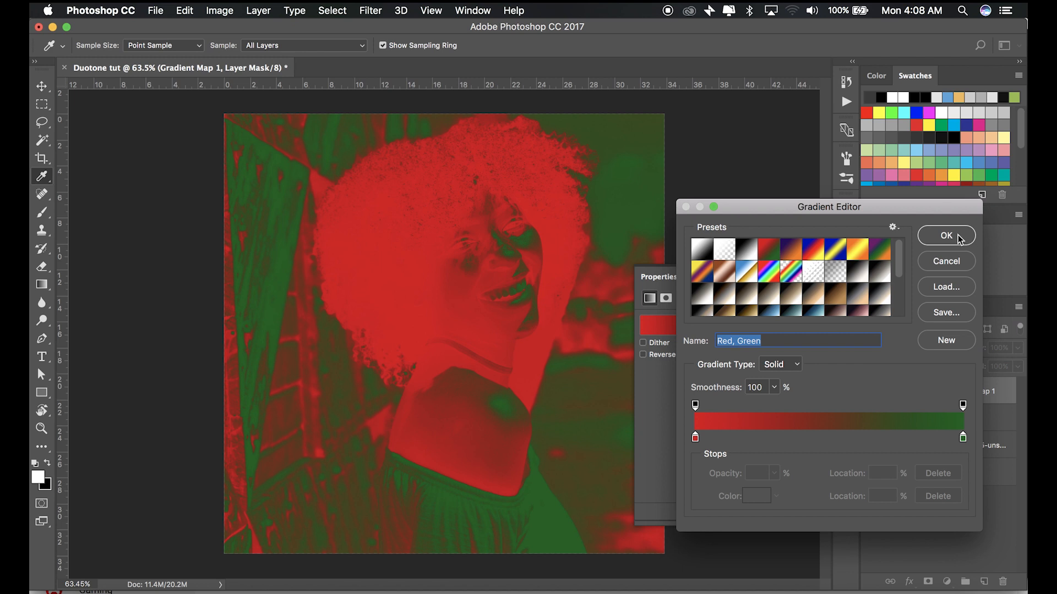
pyautogui.click(956, 237)
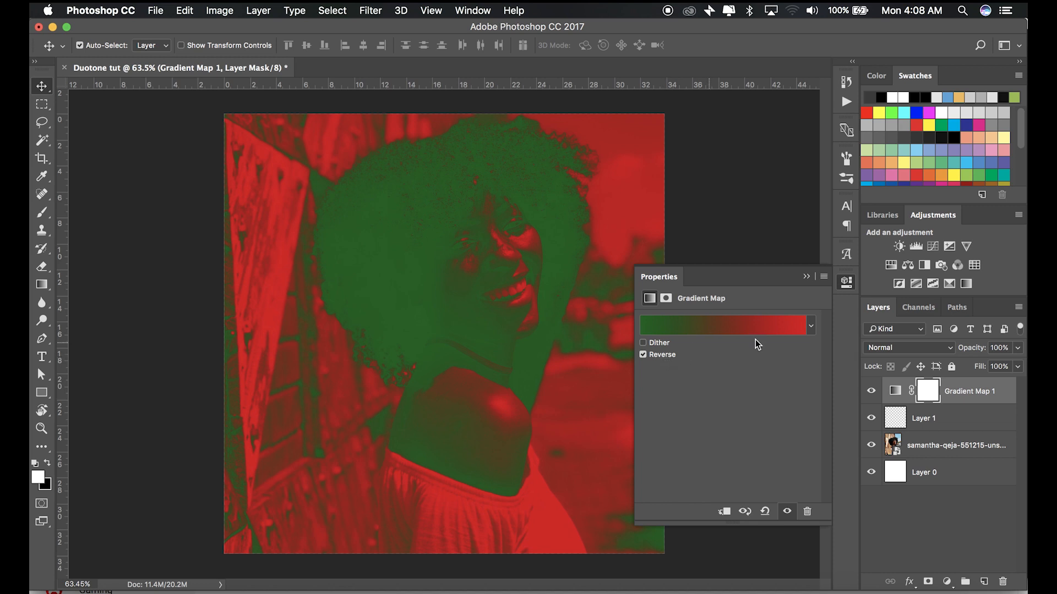
# Try the Spectrum preset, apply the brown-to-pink Custom preset to the gradient map, and turn off Reverse
pyautogui.click(740, 326)
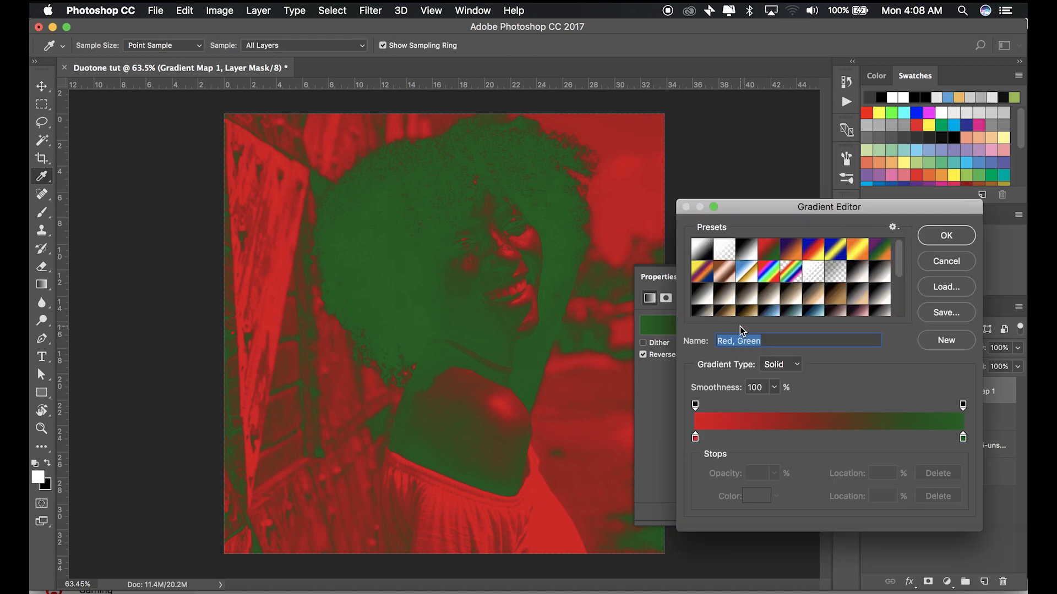
pyautogui.click(769, 275)
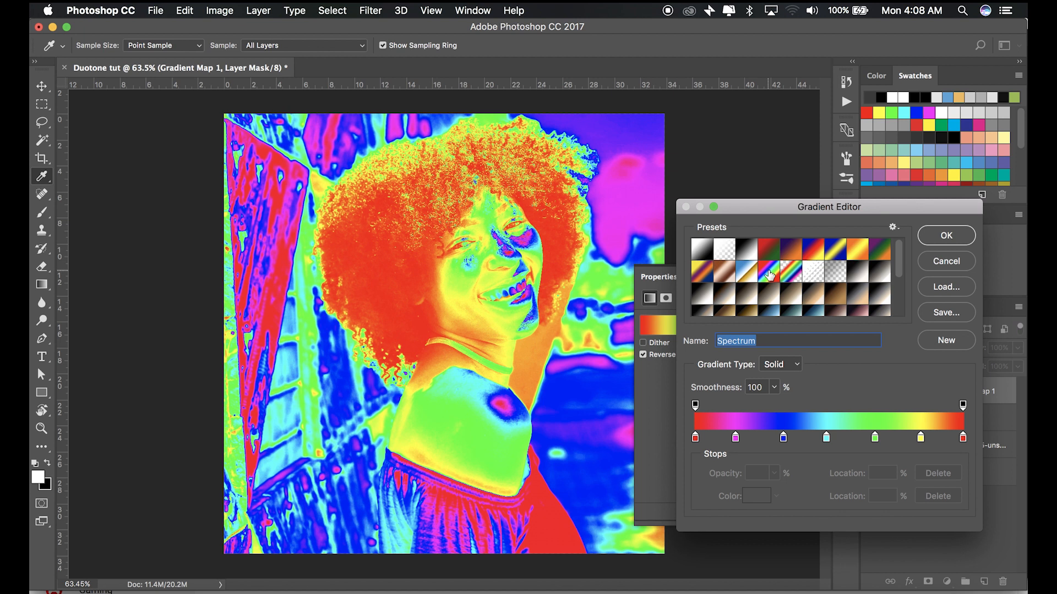
pyautogui.scroll(-5, 843, 289)
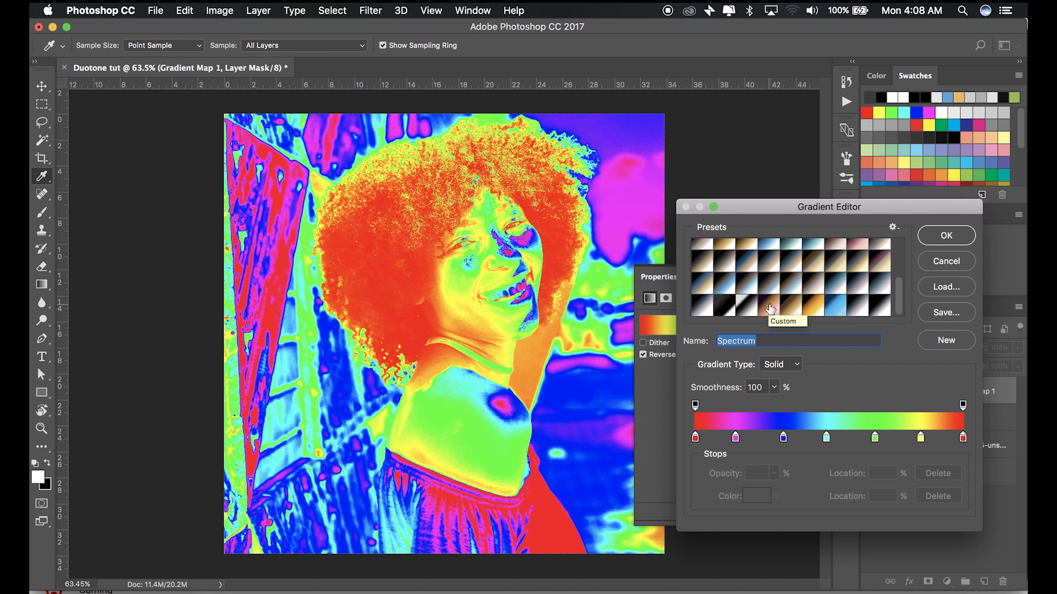
pyautogui.click(770, 309)
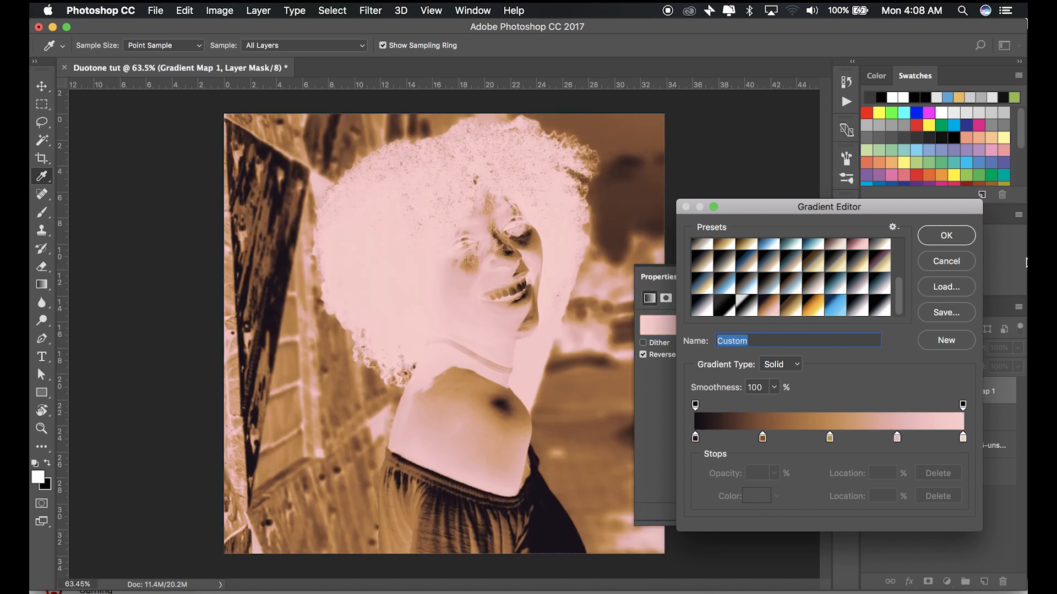
pyautogui.click(957, 243)
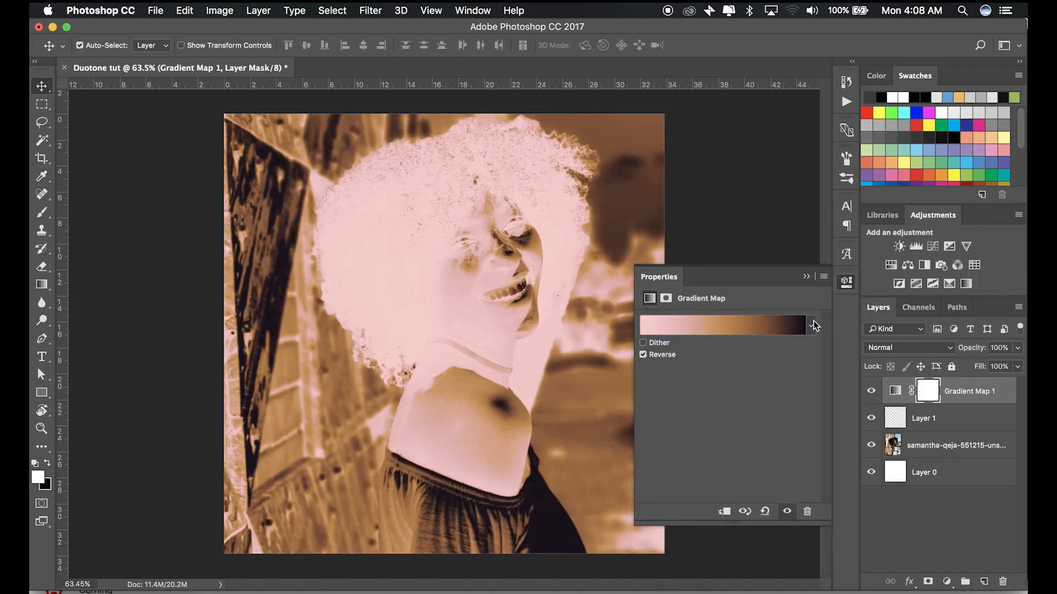
pyautogui.click(641, 354)
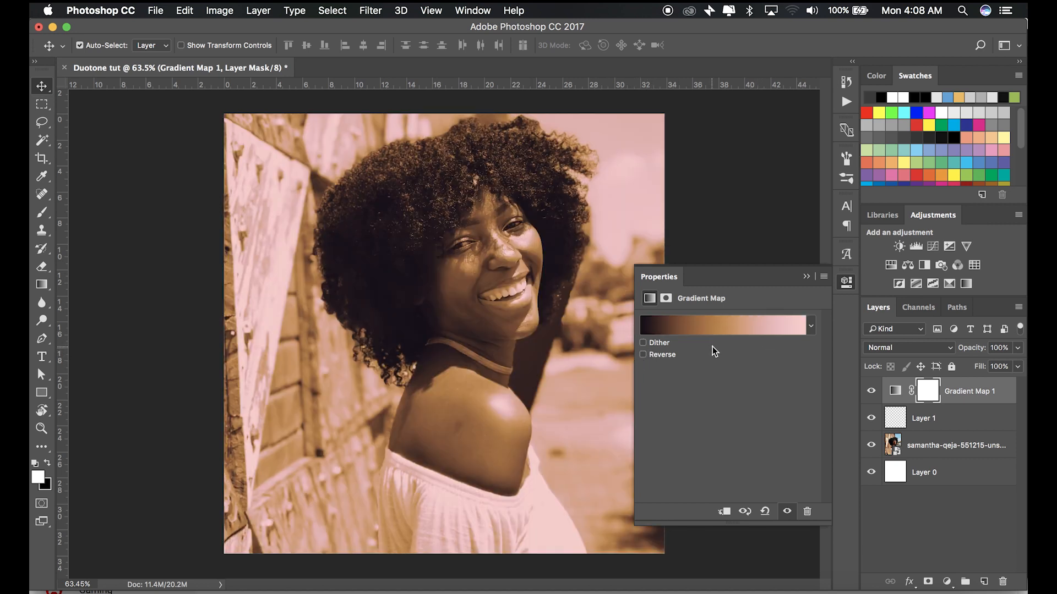
# Remove the three middle colour stops from the gradient map's Custom gradient
pyautogui.click(715, 328)
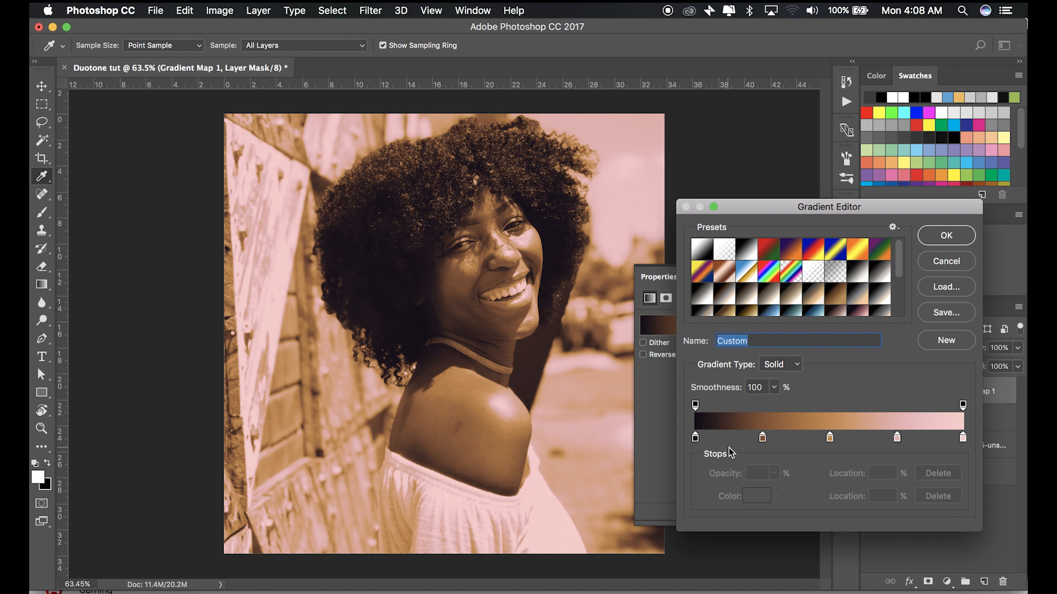
pyautogui.moveTo(762, 439); pyautogui.dragTo(765, 468)
pyautogui.moveTo(830, 438); pyautogui.dragTo(898, 457)
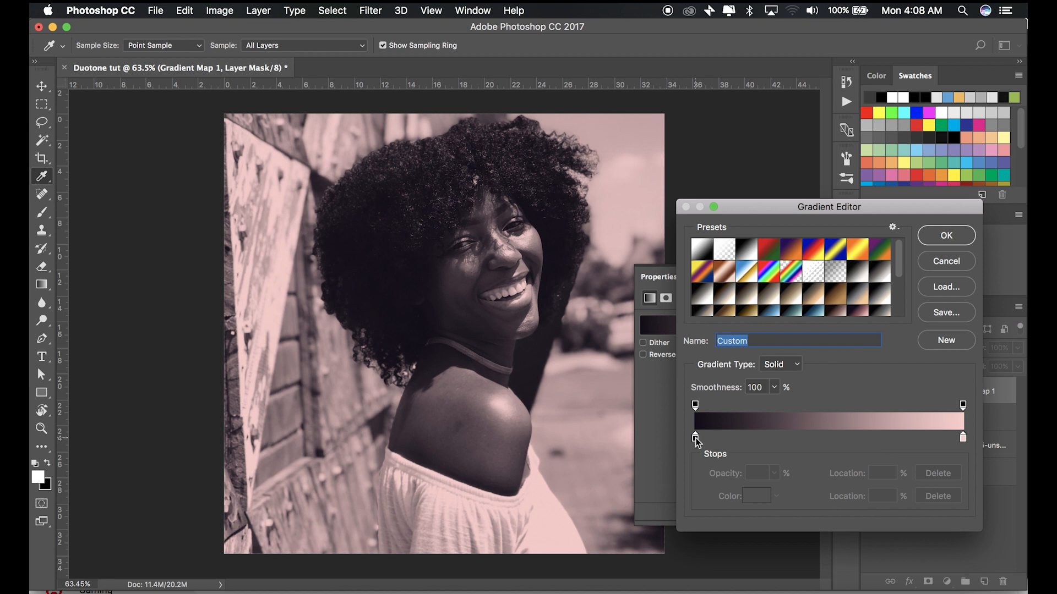
# Change the gradient's starting colour stop at 0% to a dark purple
pyautogui.click(695, 438)
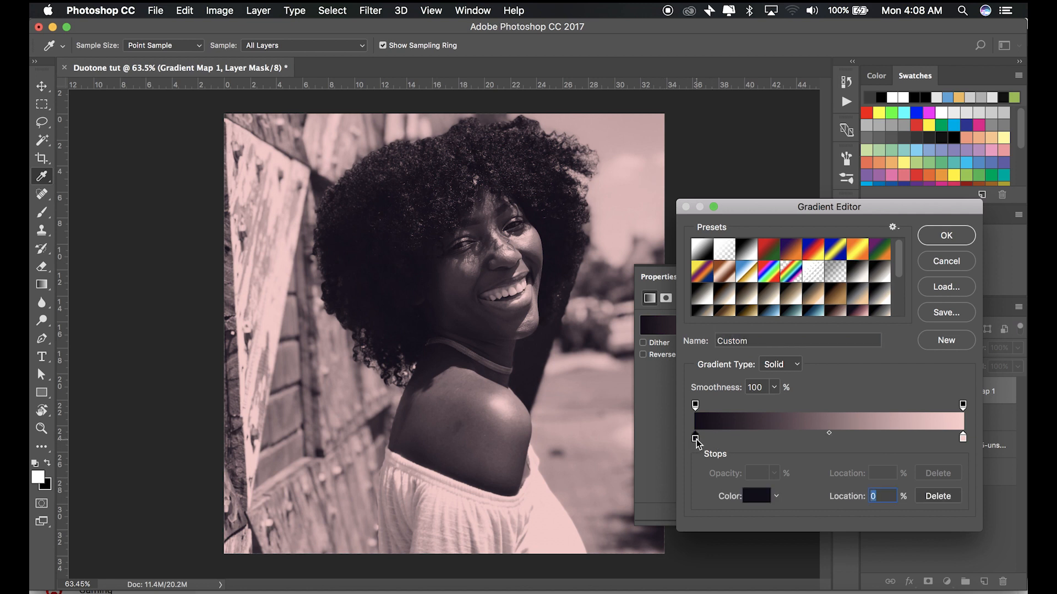
pyautogui.doubleClick(696, 440)
pyautogui.moveTo(726, 383)
pyautogui.mouseDown()
pyautogui.moveTo(771, 373)
pyautogui.moveTo(772, 362)
pyautogui.mouseUp()
pyautogui.click(972, 245)
# Add a gradient colour stop at 32% and set it to a lighter purple
pyautogui.click(783, 438)
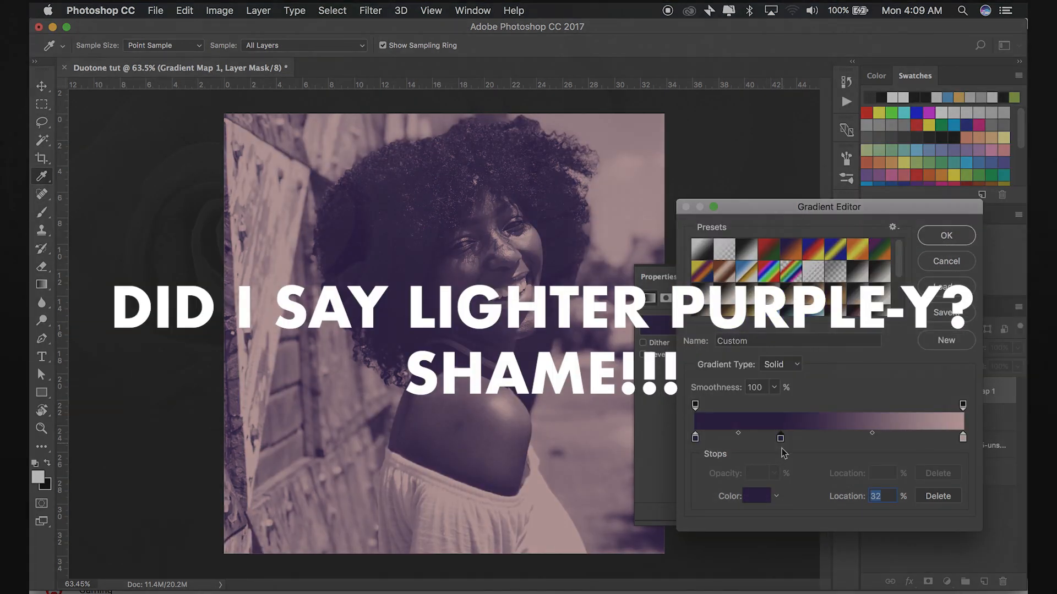
pyautogui.doubleClick(783, 438)
pyautogui.click(770, 323)
pyautogui.click(977, 238)
# Add a gradient colour stop at 72% and set it to the pink #ea5fdf
pyautogui.click(890, 439)
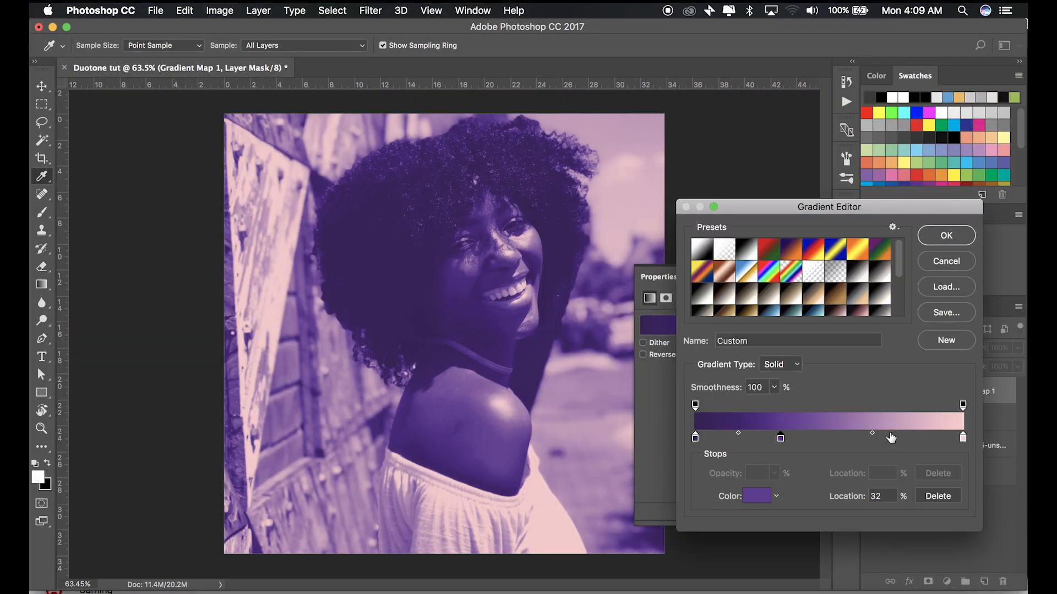
pyautogui.doubleClick(890, 439)
pyautogui.moveTo(767, 319)
pyautogui.mouseDown()
pyautogui.moveTo(771, 278)
pyautogui.moveTo(760, 272)
pyautogui.mouseUp()
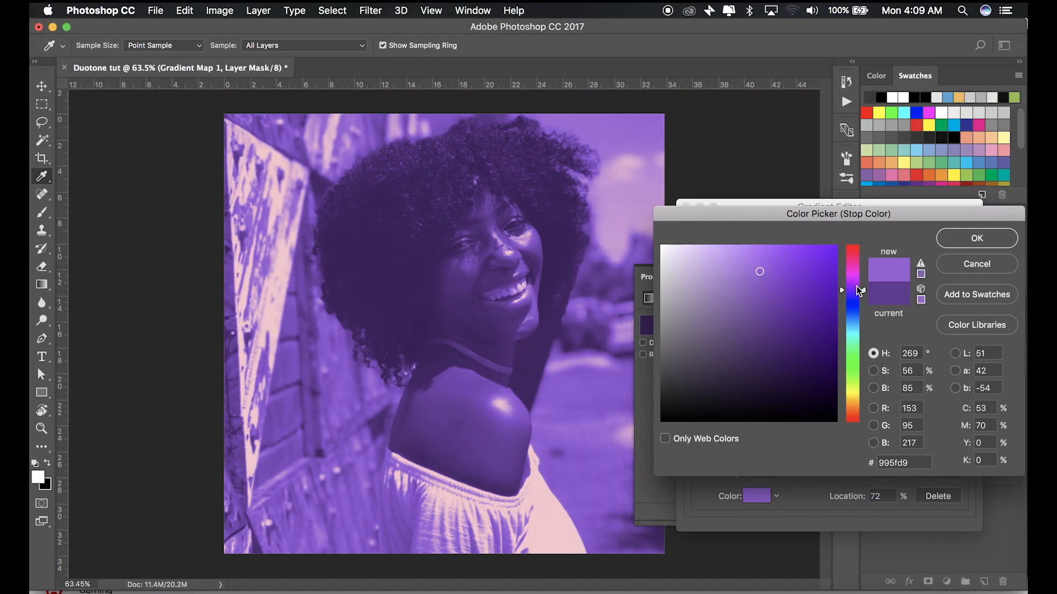
pyautogui.moveTo(859, 291); pyautogui.dragTo(860, 283)
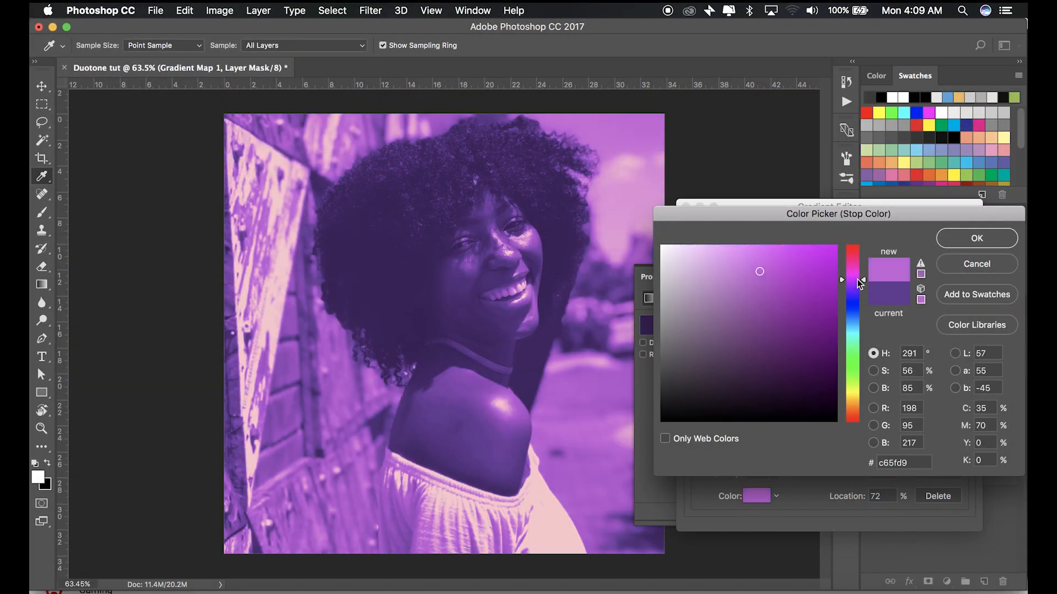
pyautogui.moveTo(765, 275)
pyautogui.mouseDown()
pyautogui.moveTo(808, 277)
pyautogui.moveTo(766, 260)
pyautogui.mouseUp()
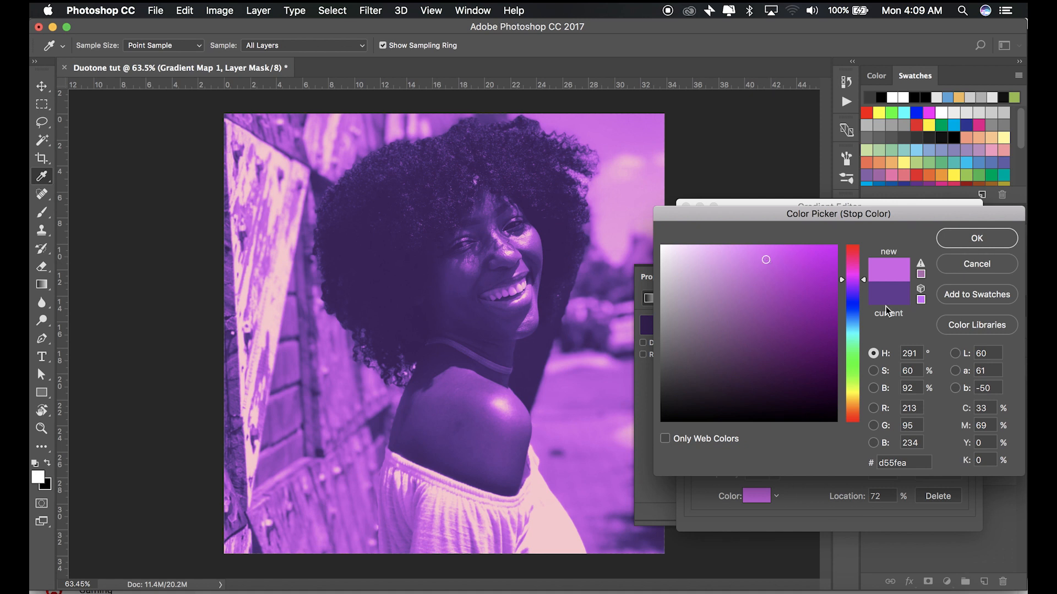
pyautogui.moveTo(866, 277); pyautogui.dragTo(862, 271)
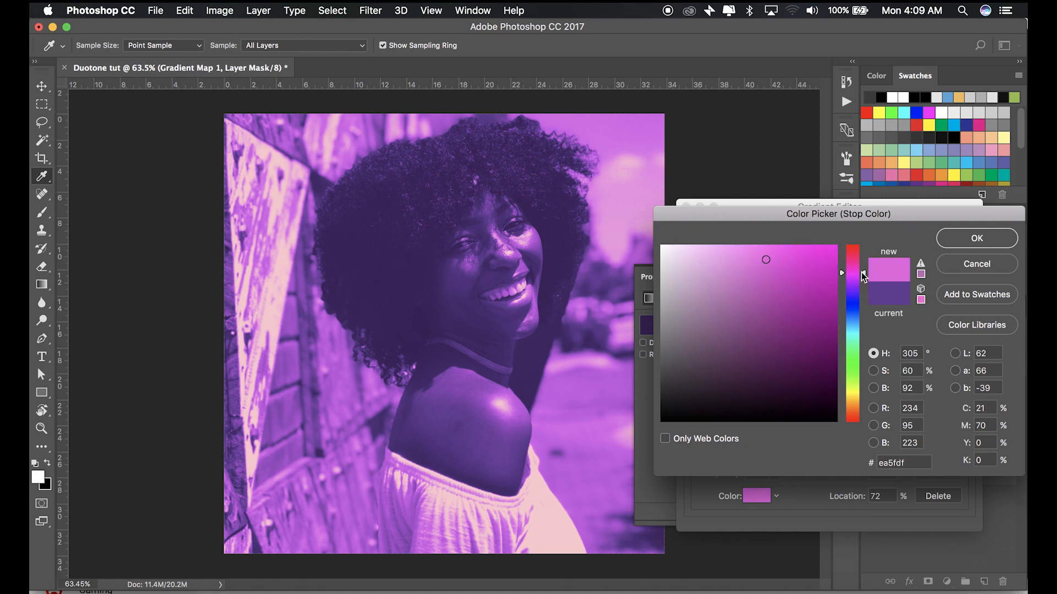
pyautogui.click(977, 239)
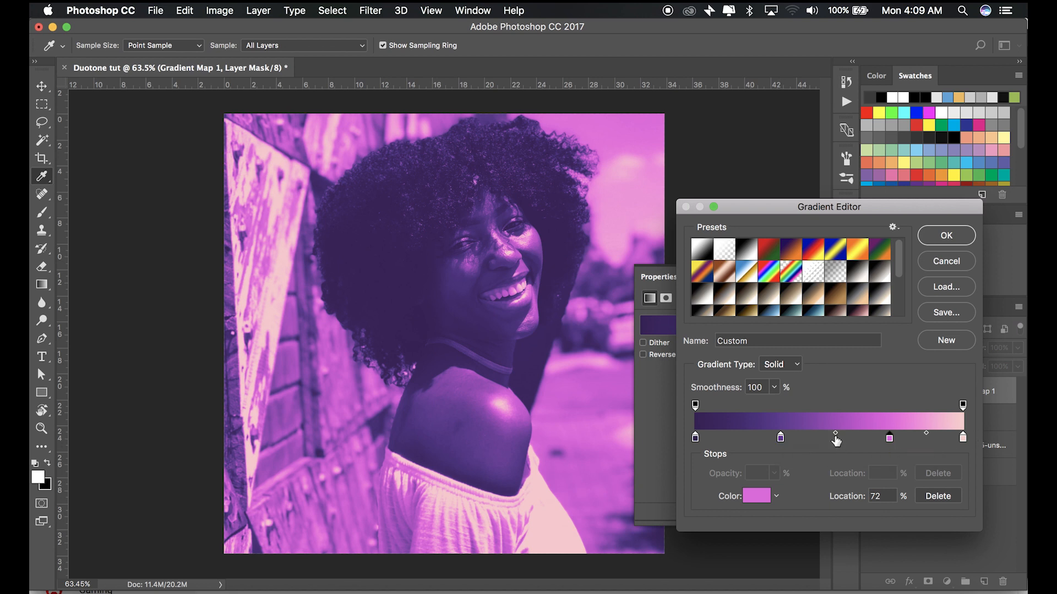
# Try the midpoint between the purple and pink stops at 88%, and set it back to 50%
pyautogui.moveTo(836, 440); pyautogui.dragTo(877, 443)
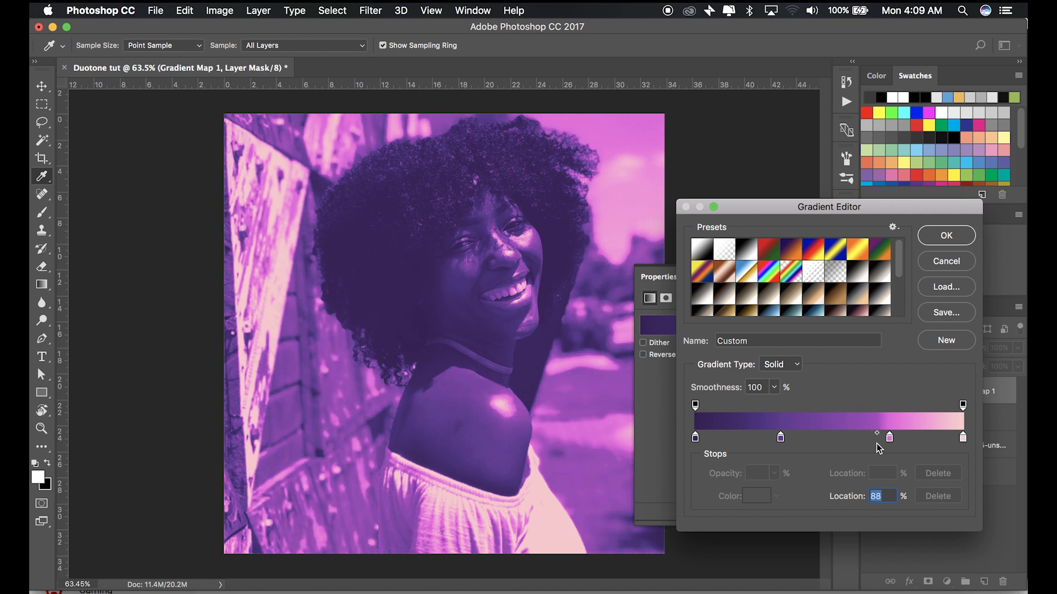
pyautogui.write('50')
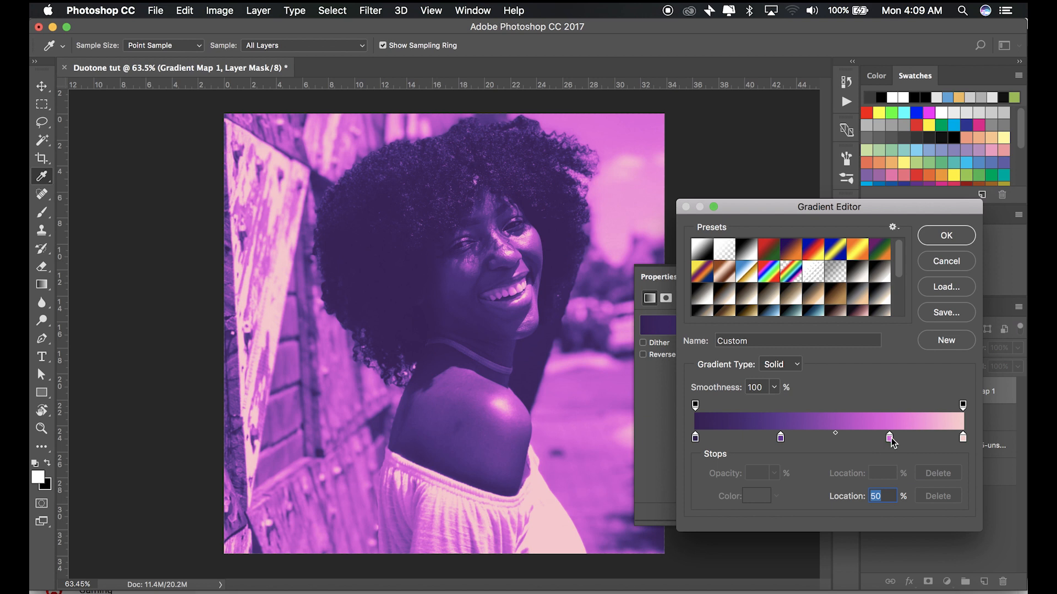
# Change the gradient's end colour stop at 100% to the warm yellow #ffd659
pyautogui.doubleClick(964, 438)
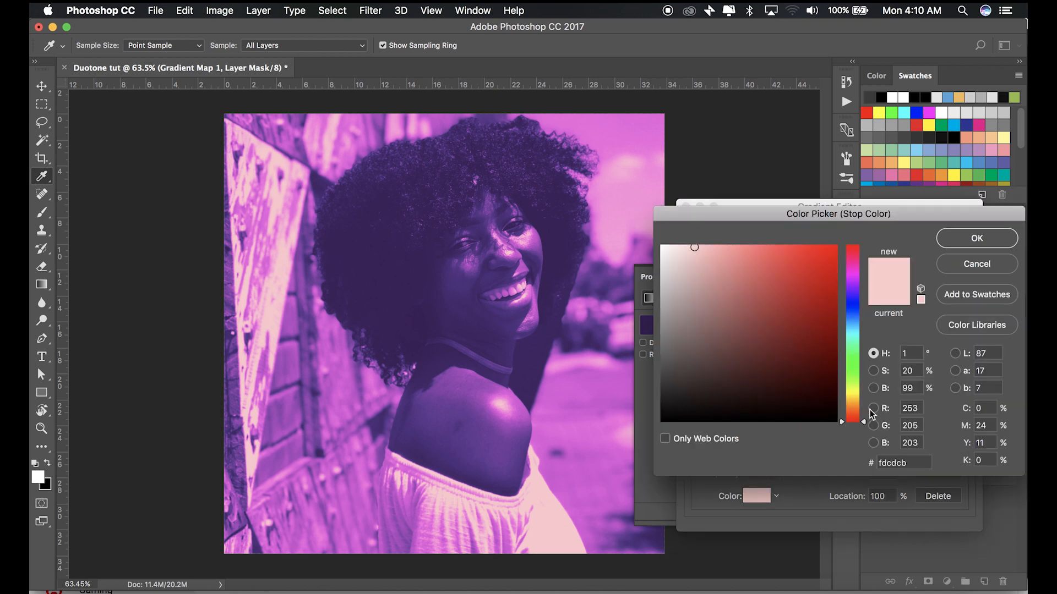
pyautogui.moveTo(853, 409); pyautogui.dragTo(853, 401)
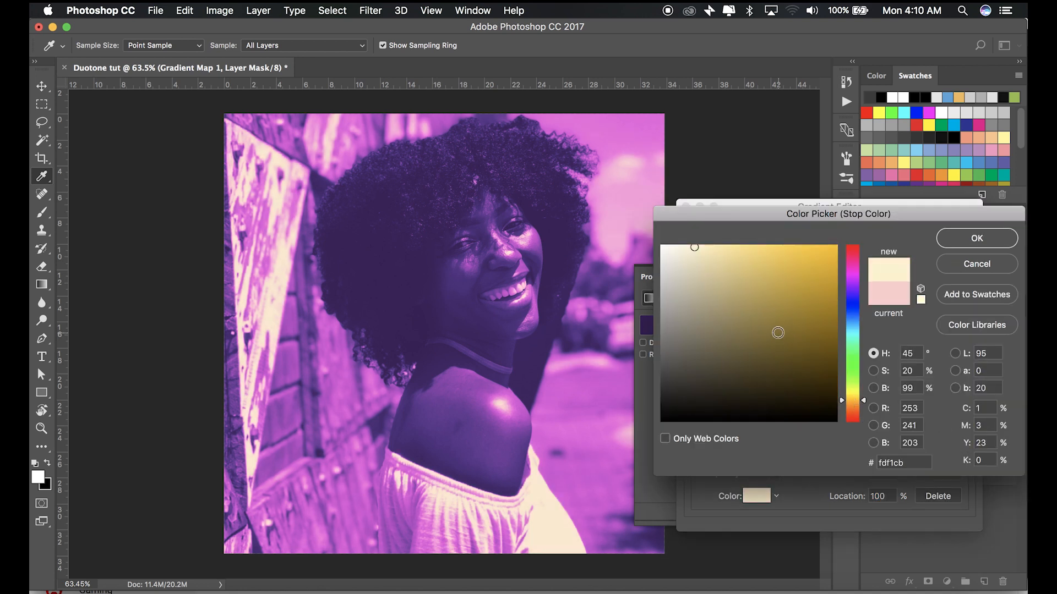
pyautogui.moveTo(797, 278); pyautogui.dragTo(835, 246)
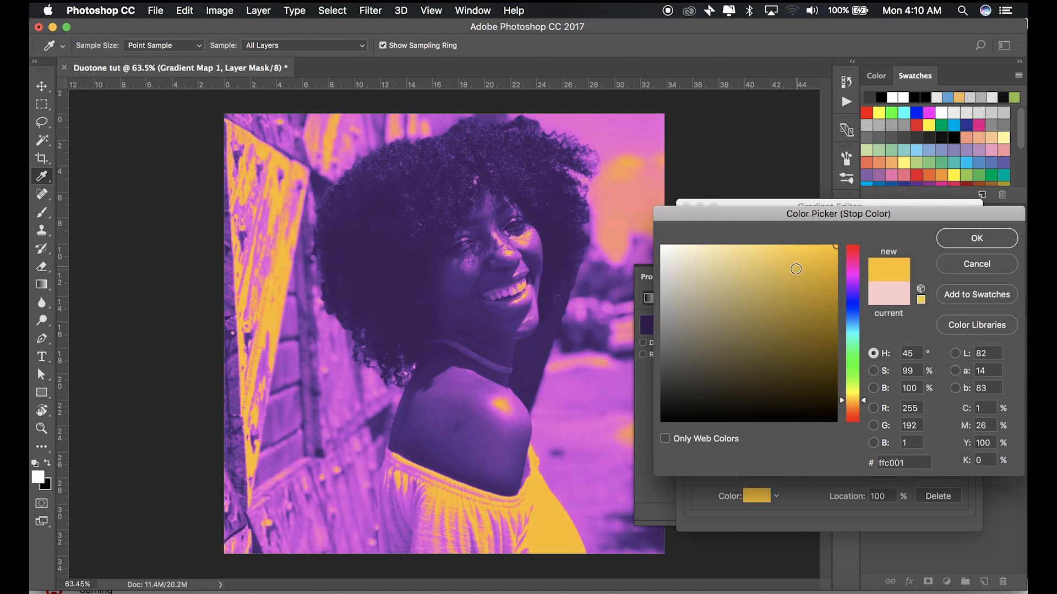
pyautogui.click(772, 245)
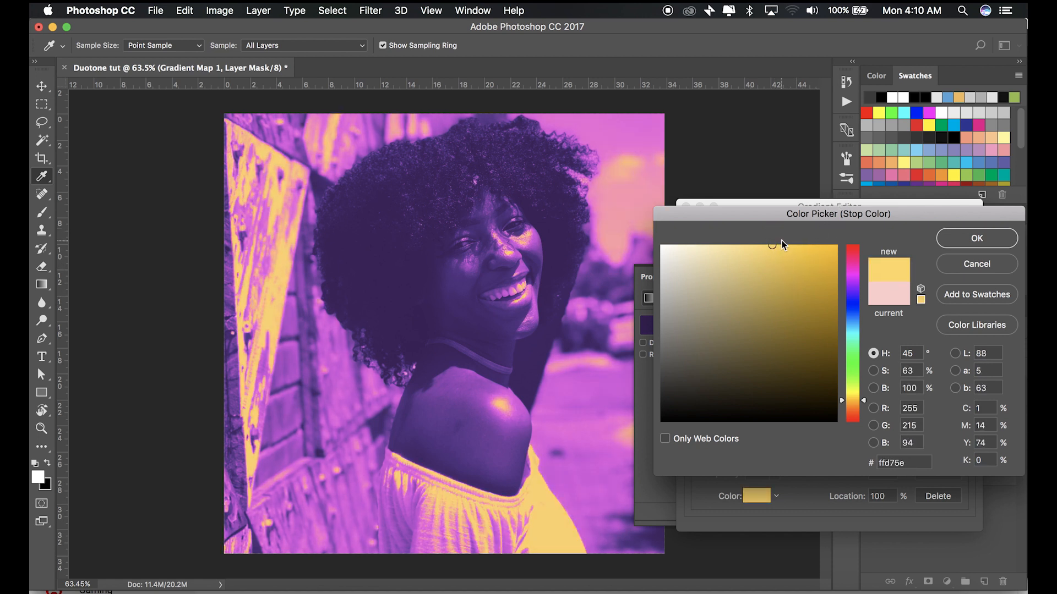
pyautogui.click(776, 246)
pyautogui.click(776, 246)
pyautogui.click(991, 238)
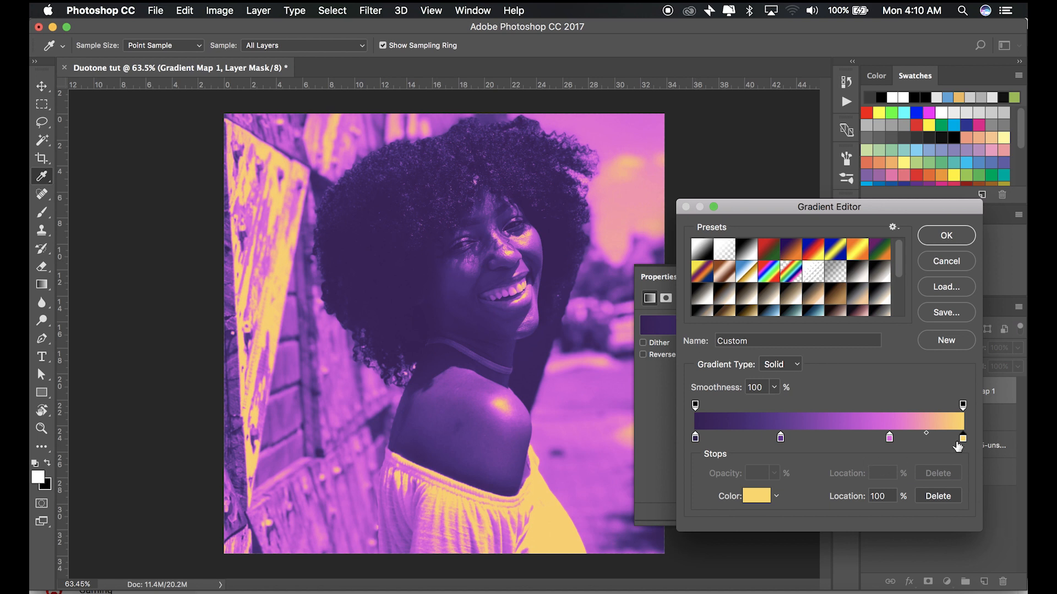
# Move the gradient's pink colour stop to 71%
pyautogui.click(890, 438)
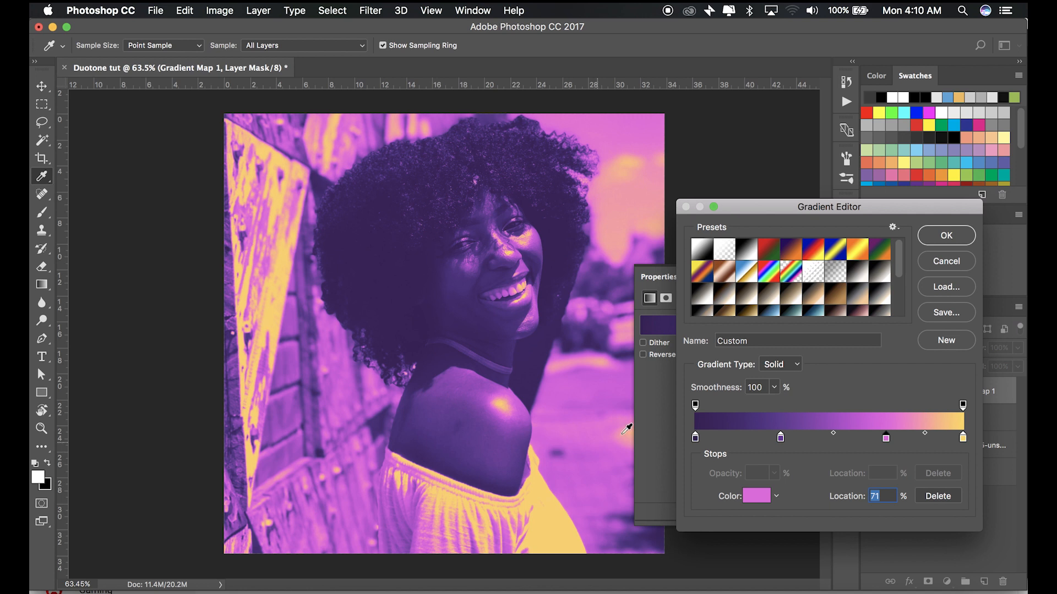
pyautogui.click(781, 438)
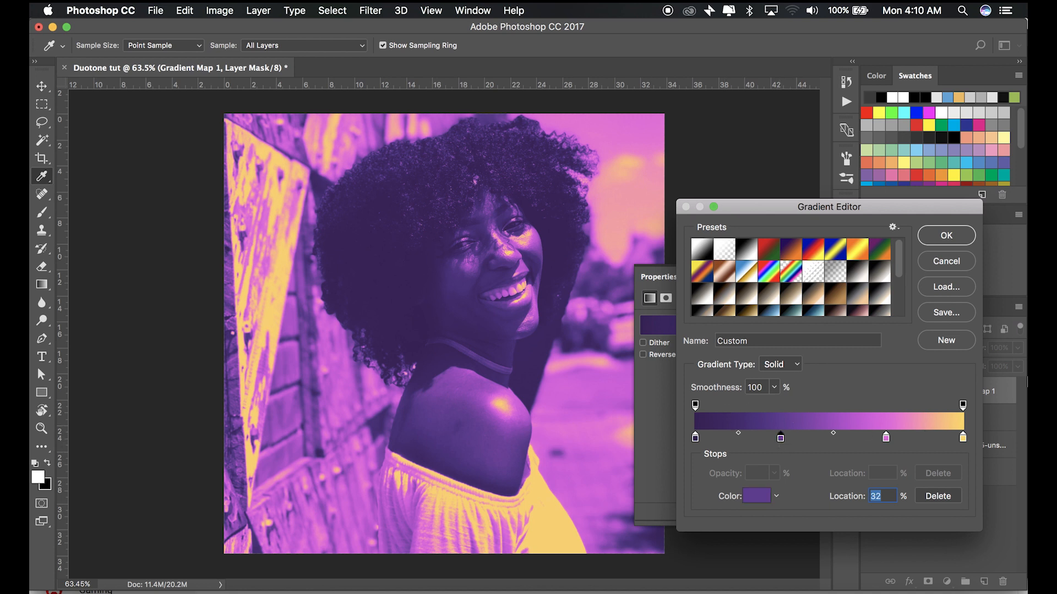
pyautogui.doubleClick(962, 438)
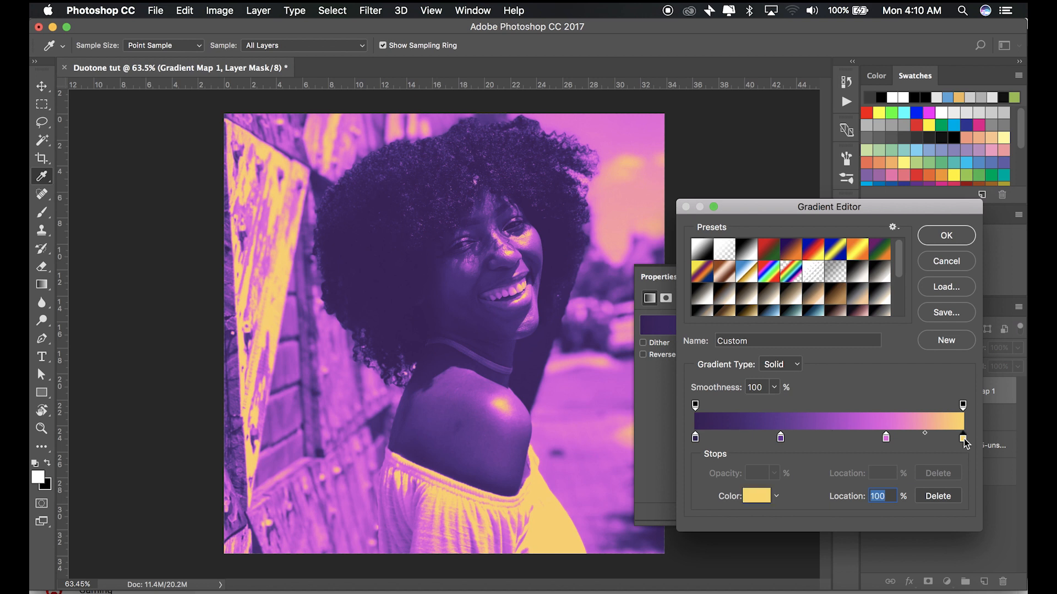
pyautogui.click(917, 407)
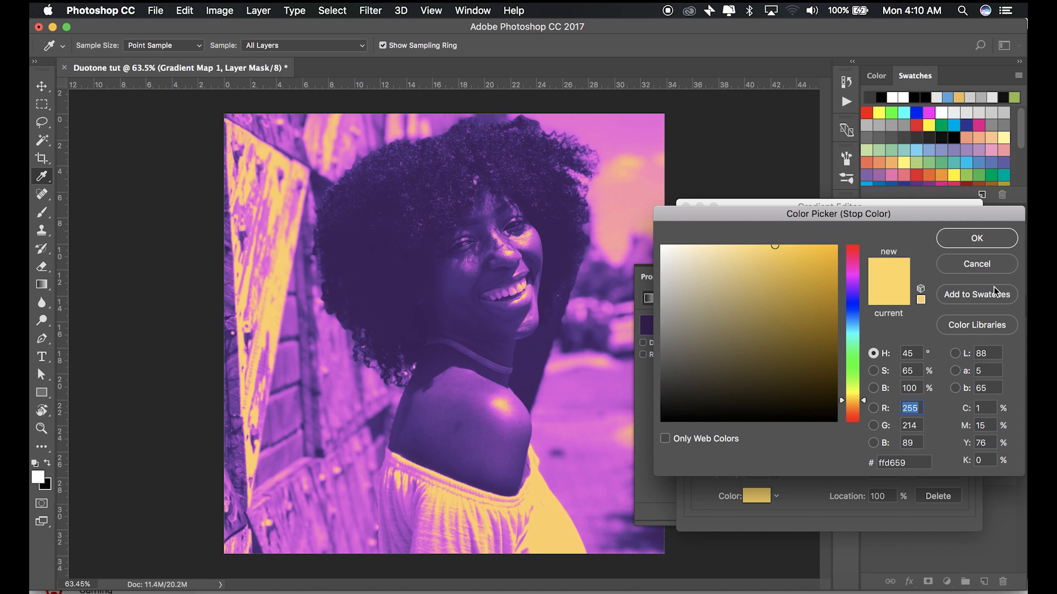
pyautogui.write('45')
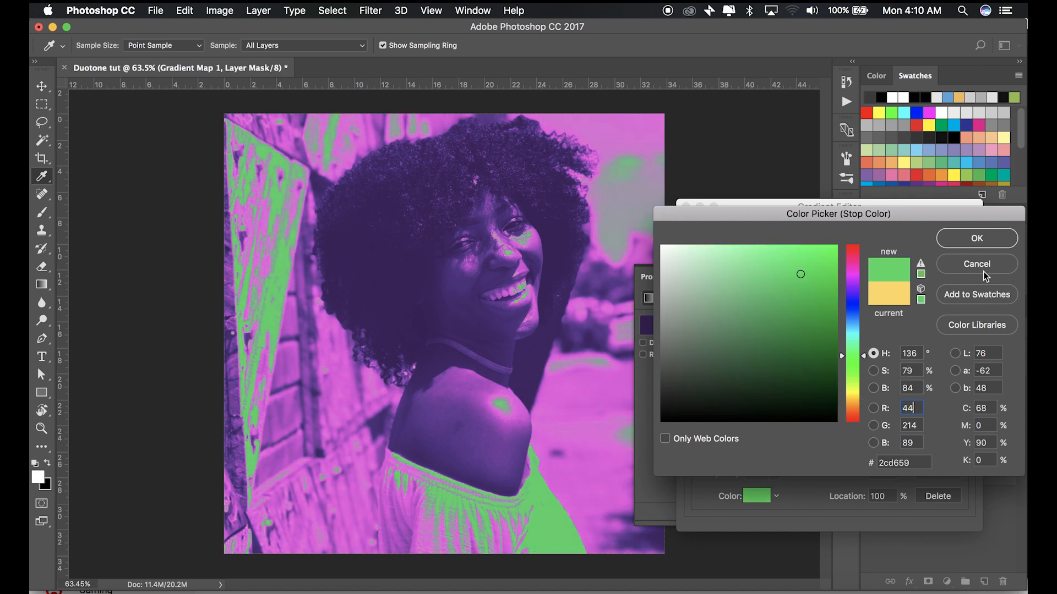
pyautogui.click(977, 264)
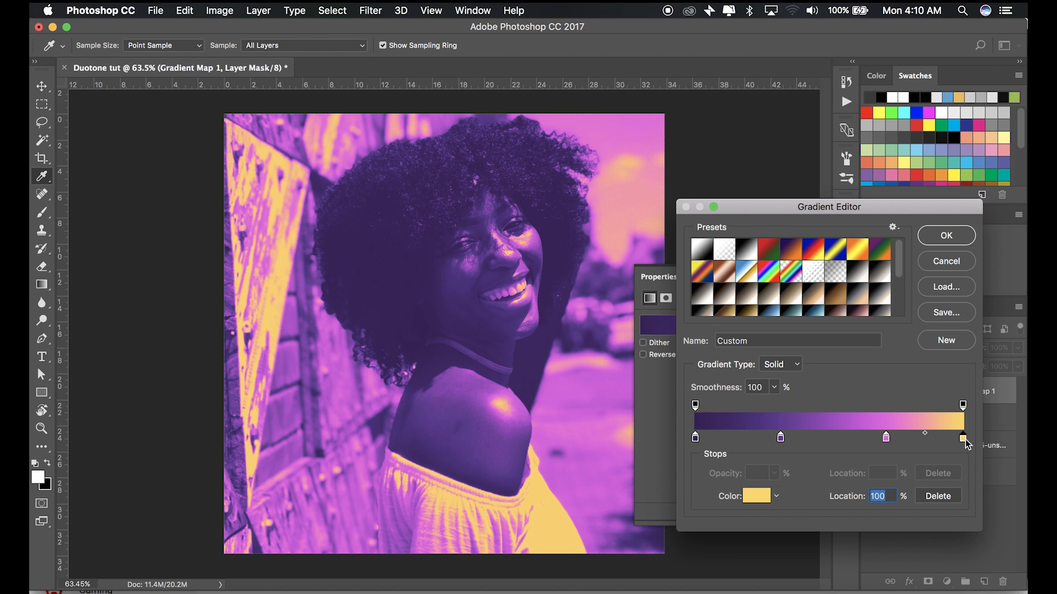
pyautogui.doubleClick(963, 439)
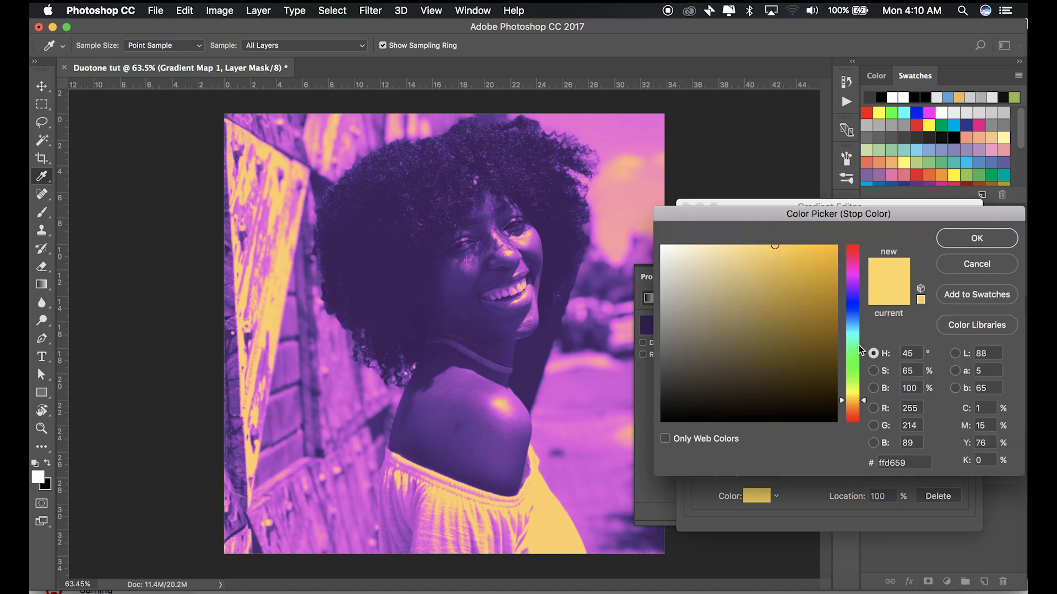
pyautogui.click(983, 272)
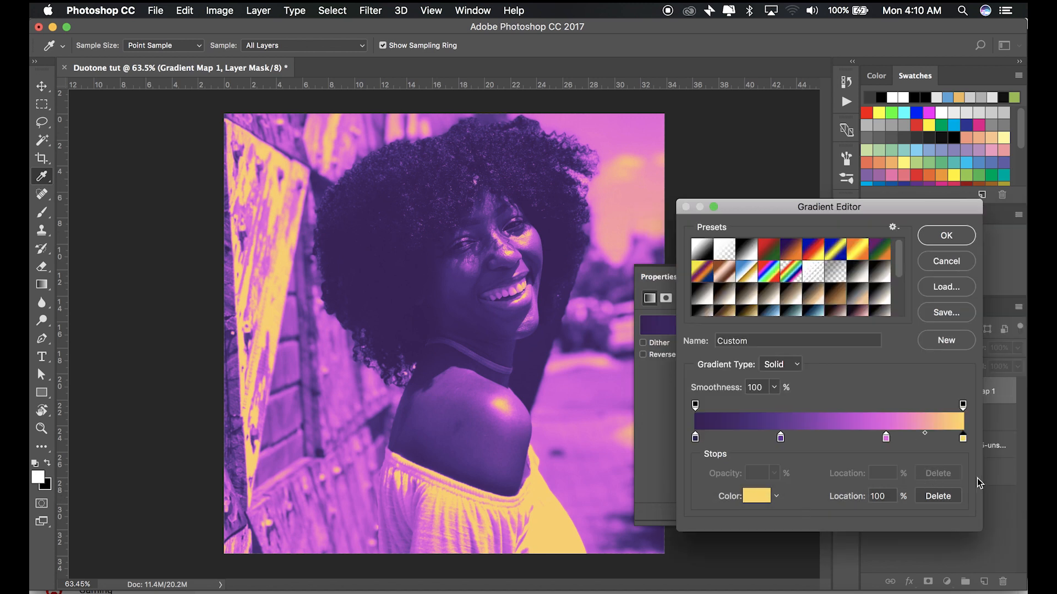
# Try an opacity of 58% on the gradient's end opacity stop, and restore it to 100%
pyautogui.click(963, 406)
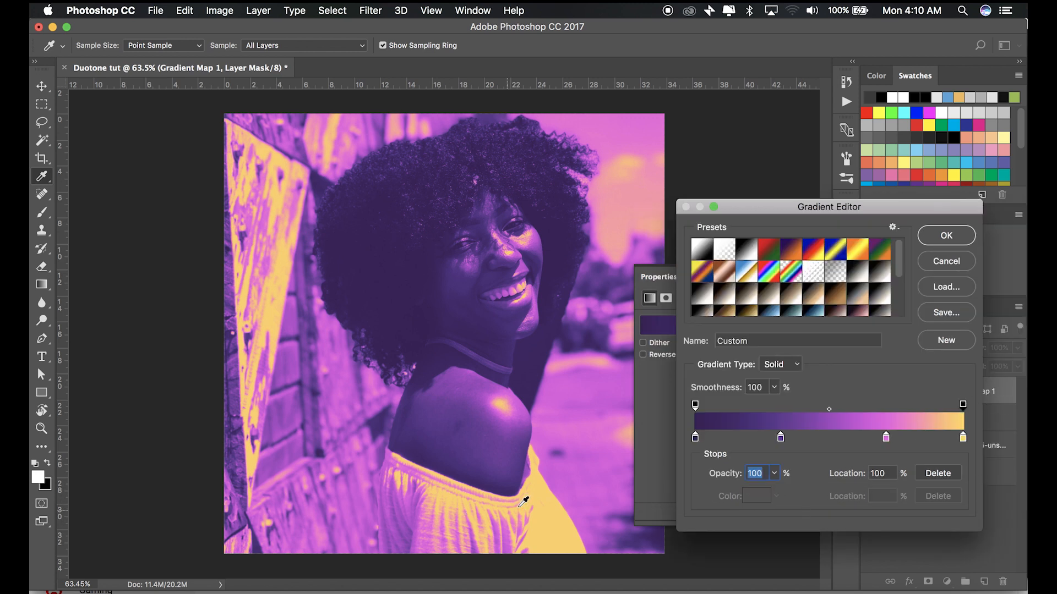
pyautogui.click(774, 474)
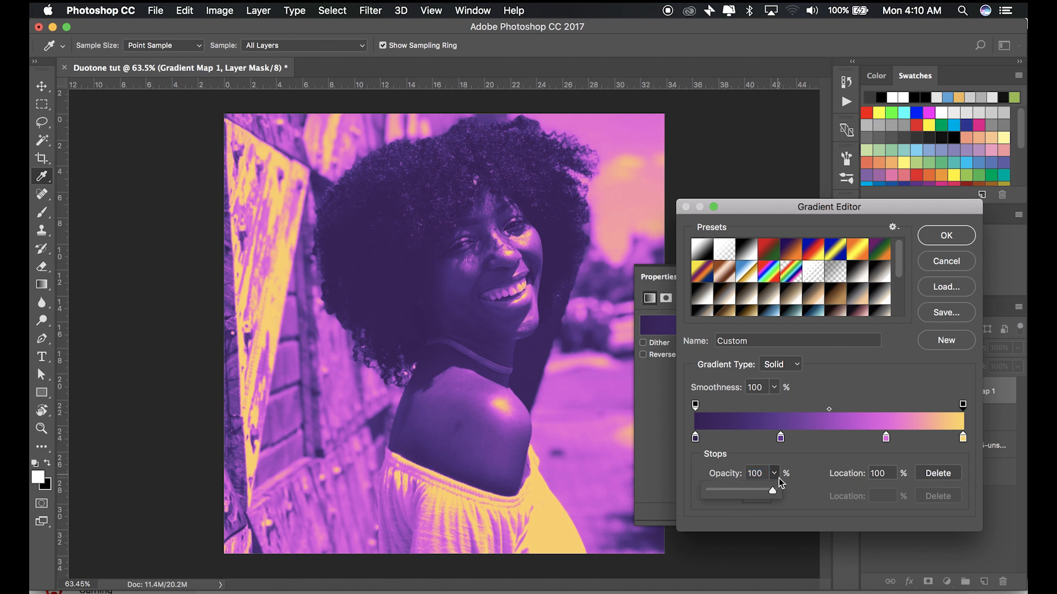
pyautogui.moveTo(772, 493); pyautogui.dragTo(748, 492)
pyautogui.click(866, 392)
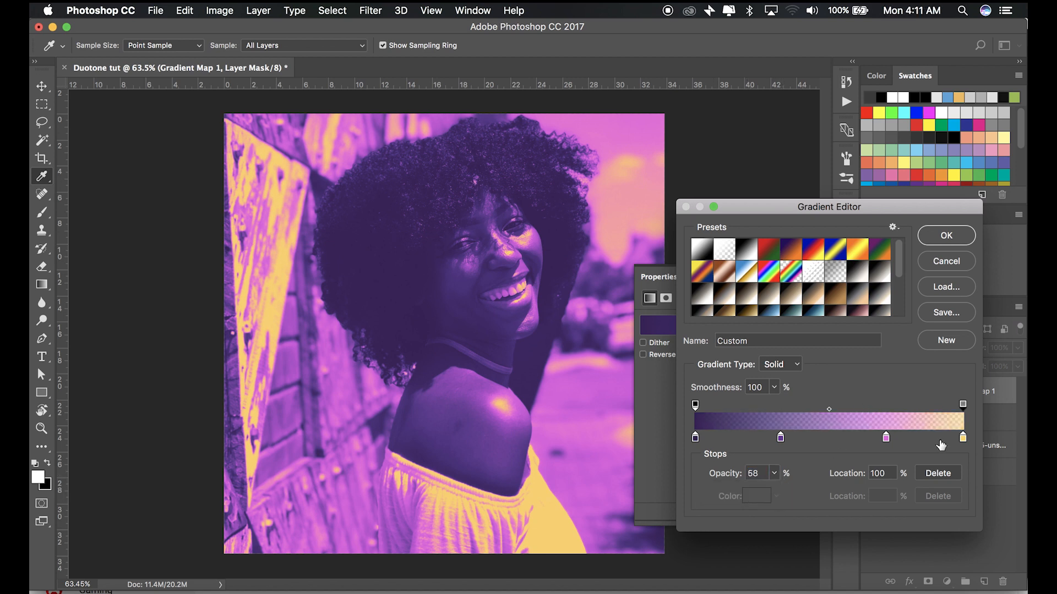
pyautogui.click(886, 439)
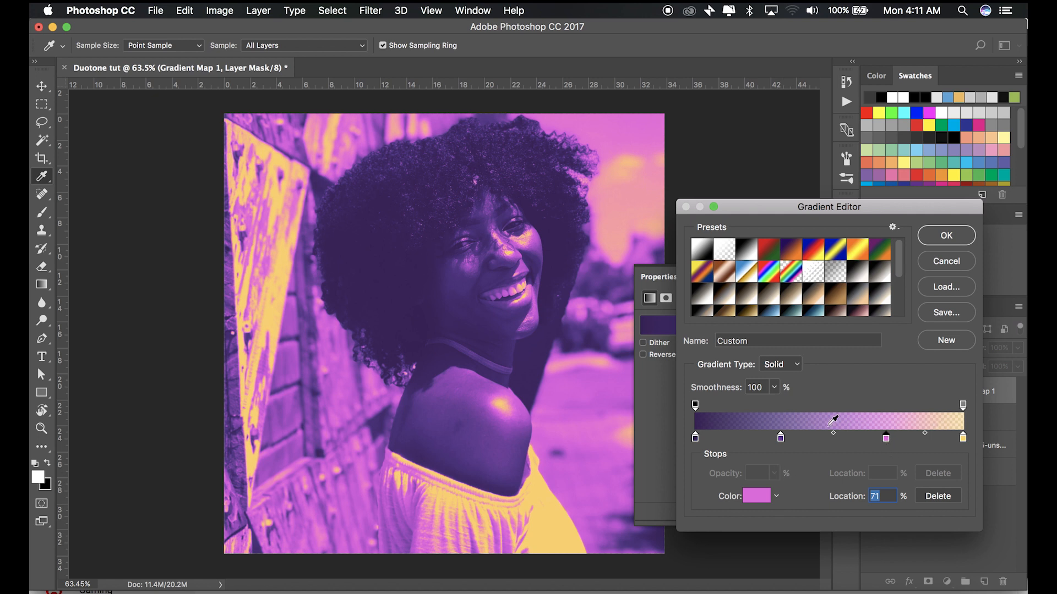
pyautogui.click(963, 405)
pyautogui.click(774, 474)
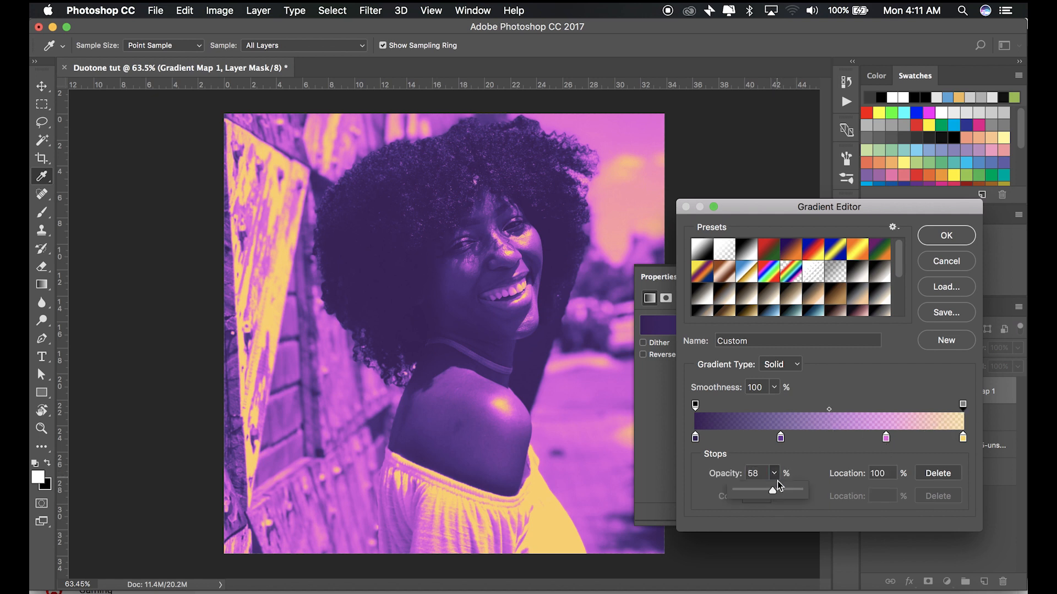
pyautogui.moveTo(778, 485); pyautogui.dragTo(835, 502)
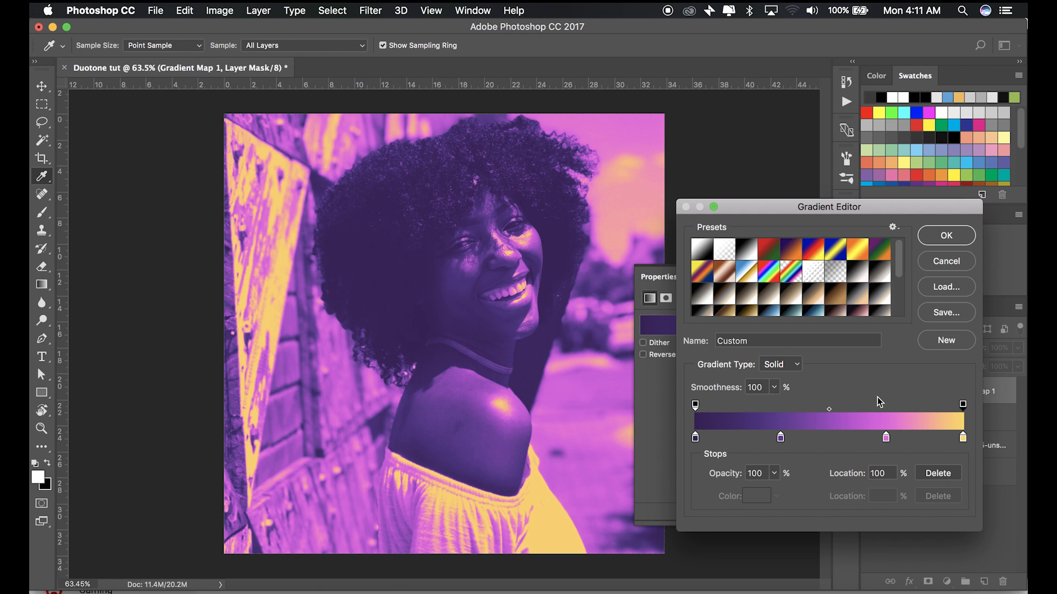
# Try a light cyan on the gradient's end colour stop, and discard the change
pyautogui.doubleClick(963, 438)
pyautogui.moveTo(858, 352); pyautogui.dragTo(854, 338)
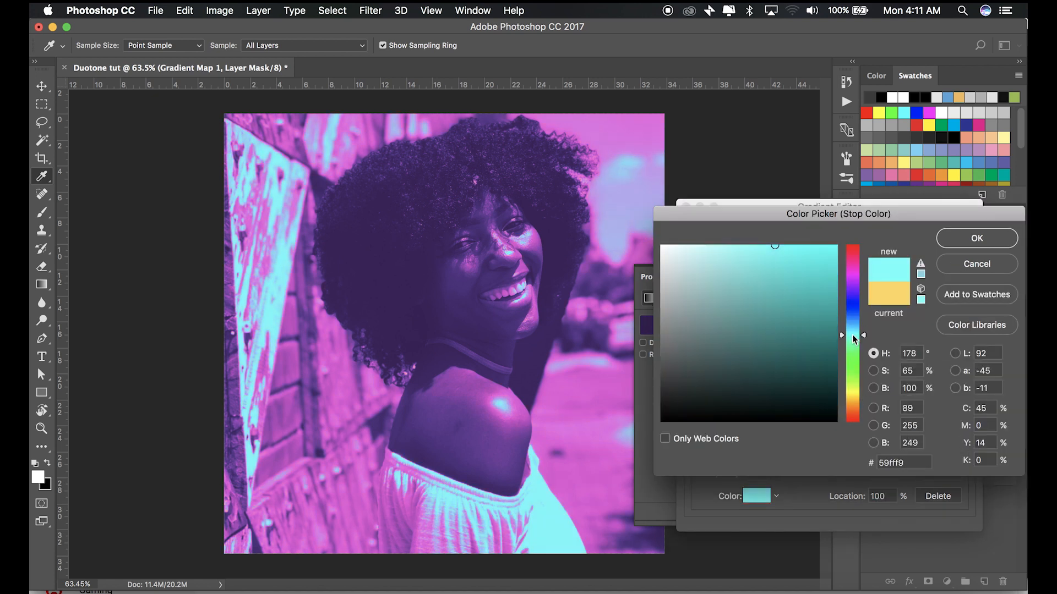
pyautogui.moveTo(773, 248)
pyautogui.mouseDown()
pyautogui.moveTo(769, 269)
pyautogui.moveTo(747, 245)
pyautogui.mouseUp()
pyautogui.click(980, 267)
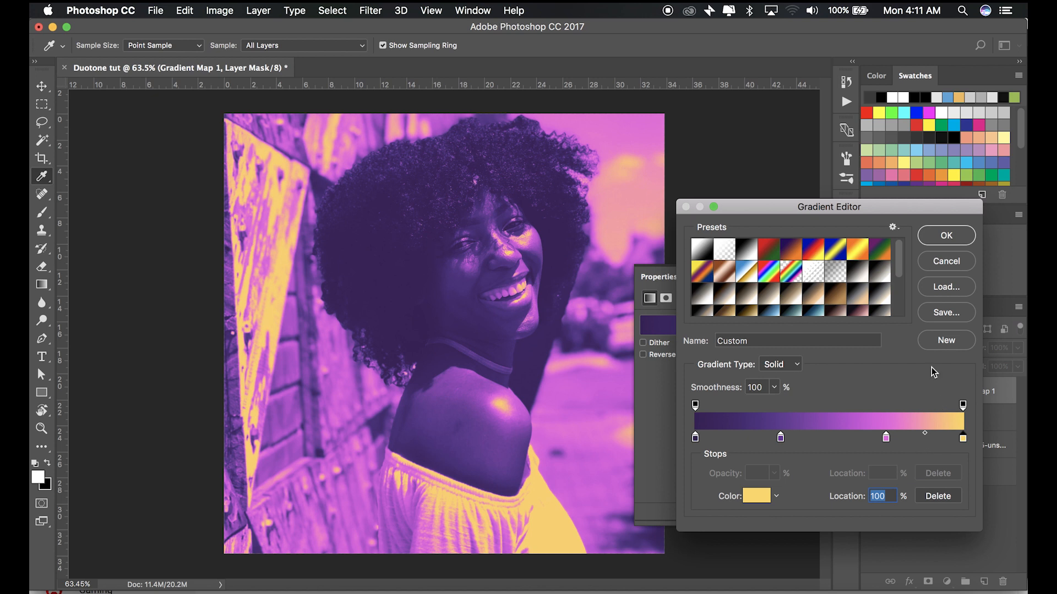
# Save the gradient as a new preset named "purpuly gradient" and apply it to the gradient map
pyautogui.scroll(-5, 881, 308)
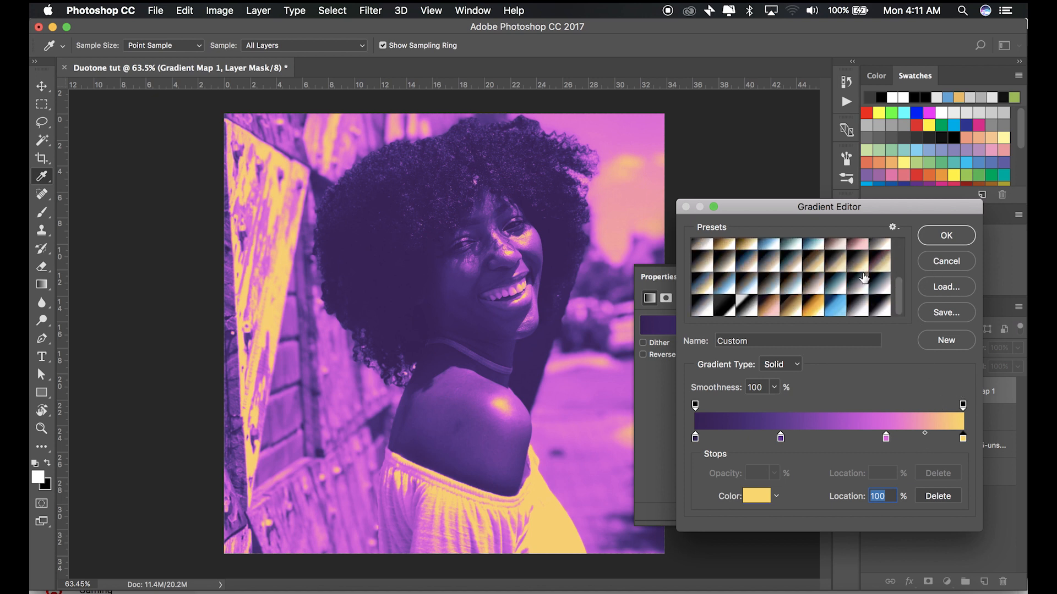
pyautogui.doubleClick(754, 341)
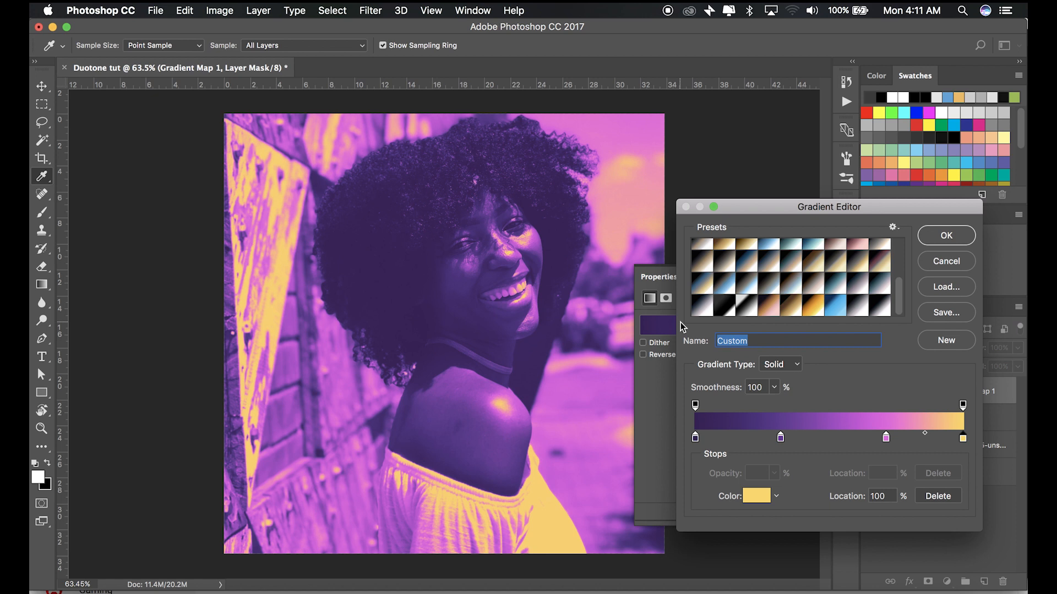
pyautogui.write('purpuly gradient')
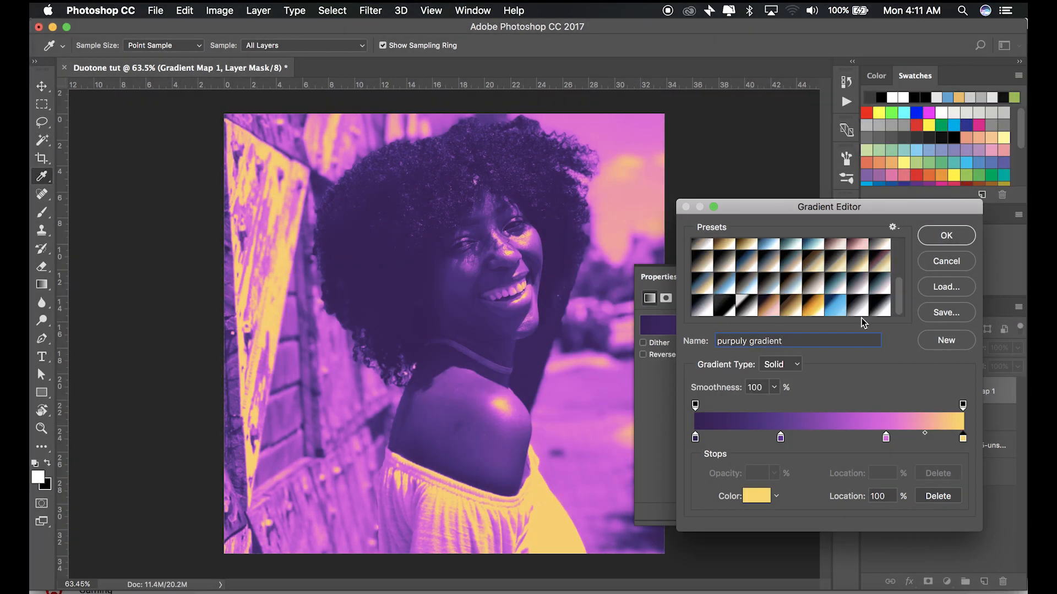
pyautogui.click(946, 341)
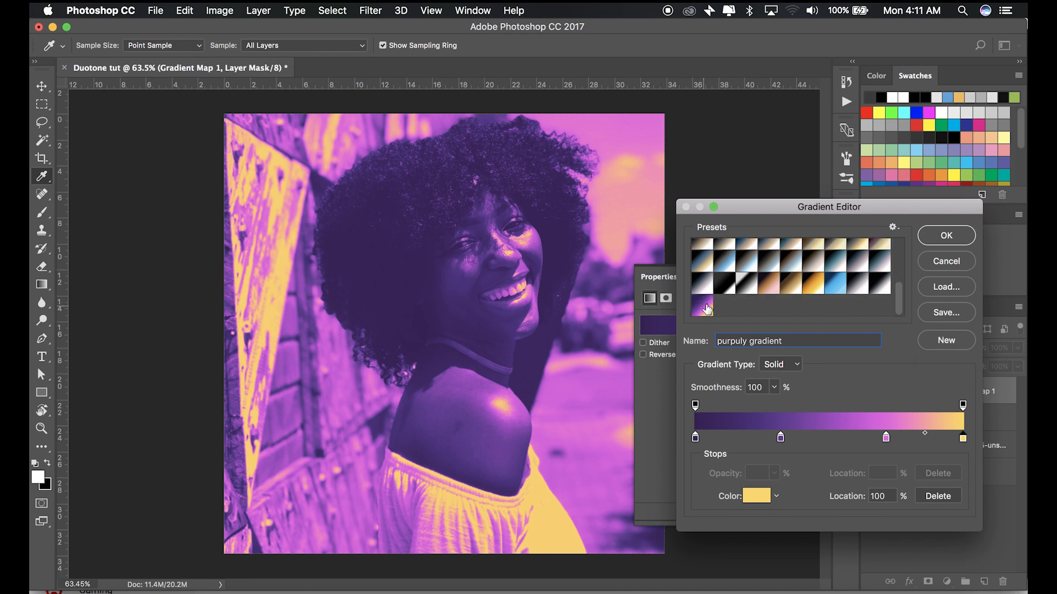
pyautogui.click(949, 236)
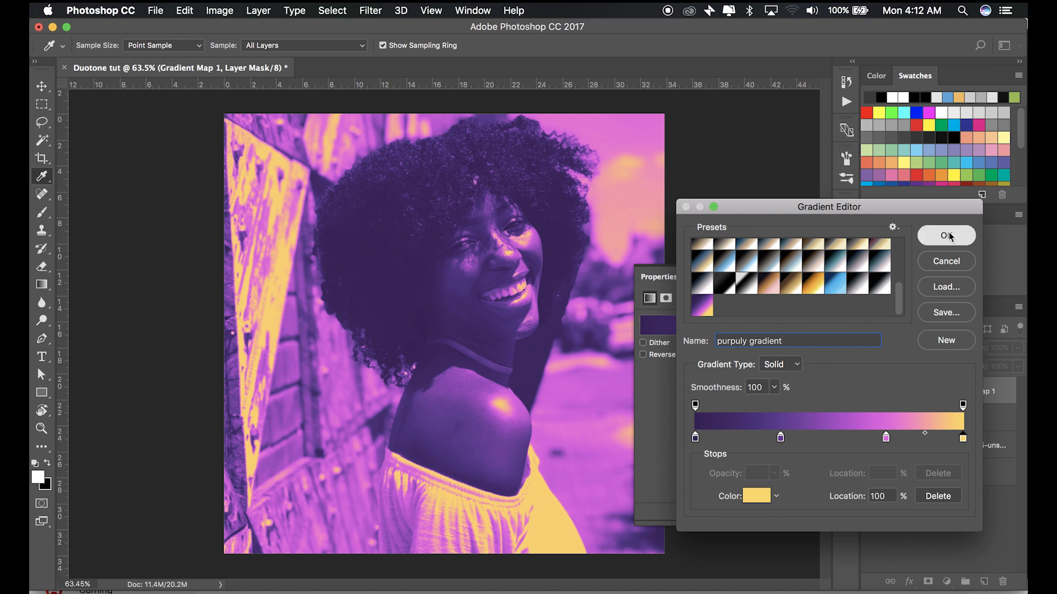
pyautogui.click(805, 277)
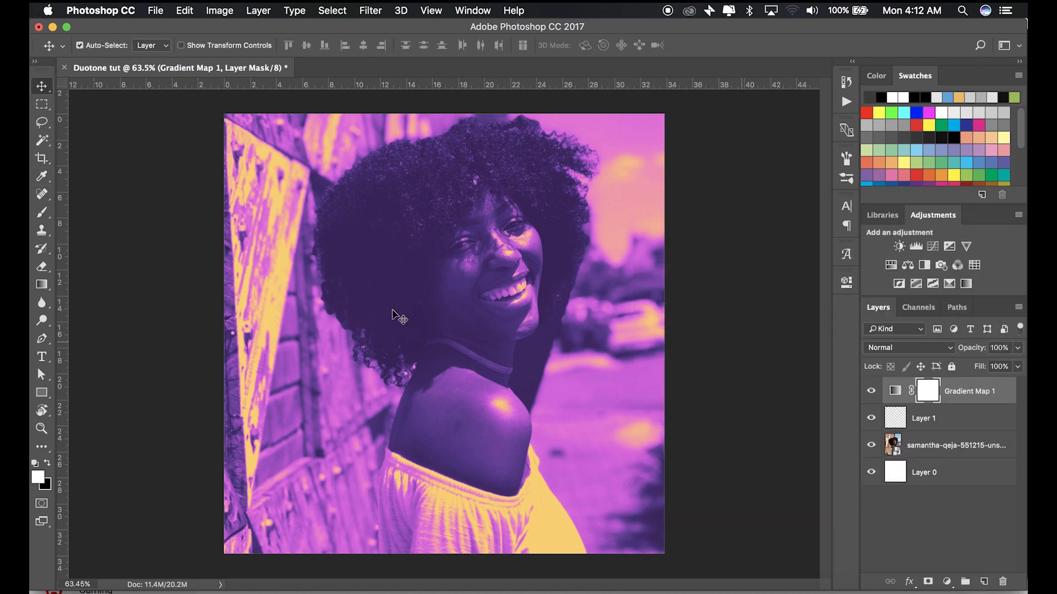
# Hide and show the Gradient Map 1 layer again to compare the duotone with the original photo
pyautogui.press('super+minus')
pyautogui.press('super+minus')
pyautogui.scroll(5, 384, 314)
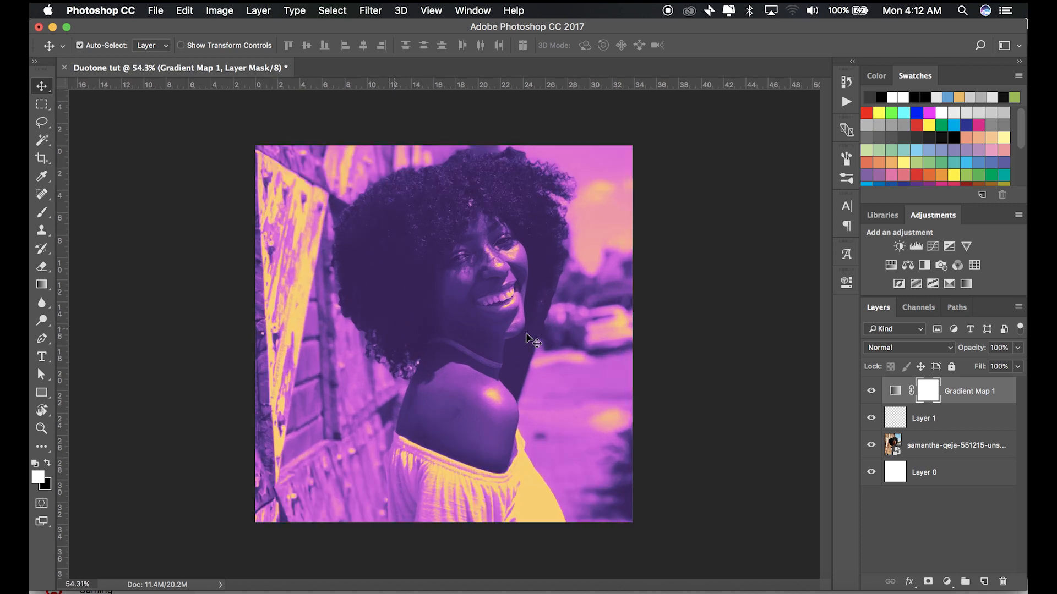
pyautogui.click(871, 391)
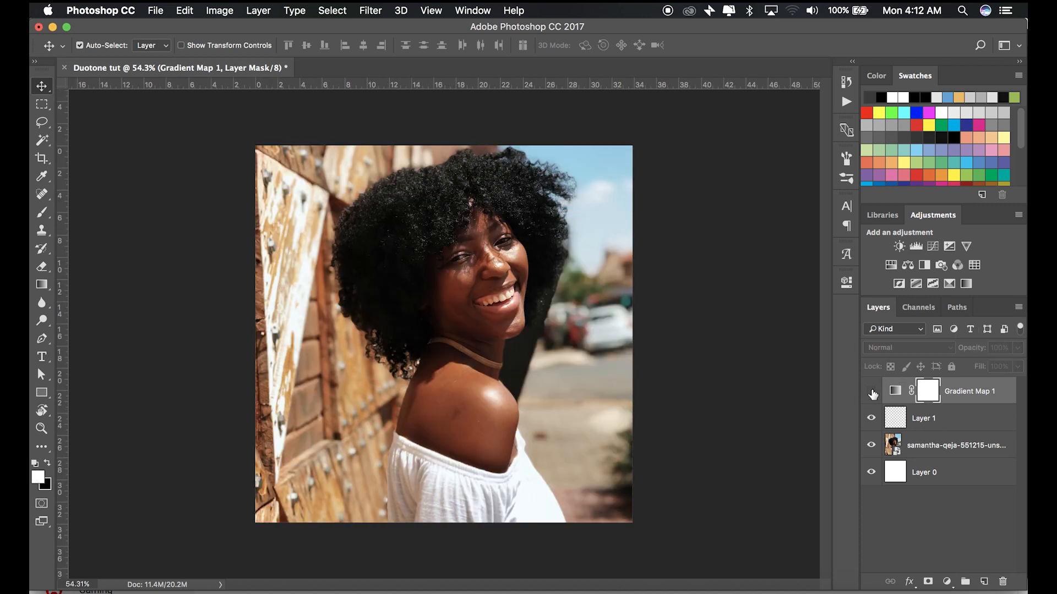
pyautogui.click(872, 392)
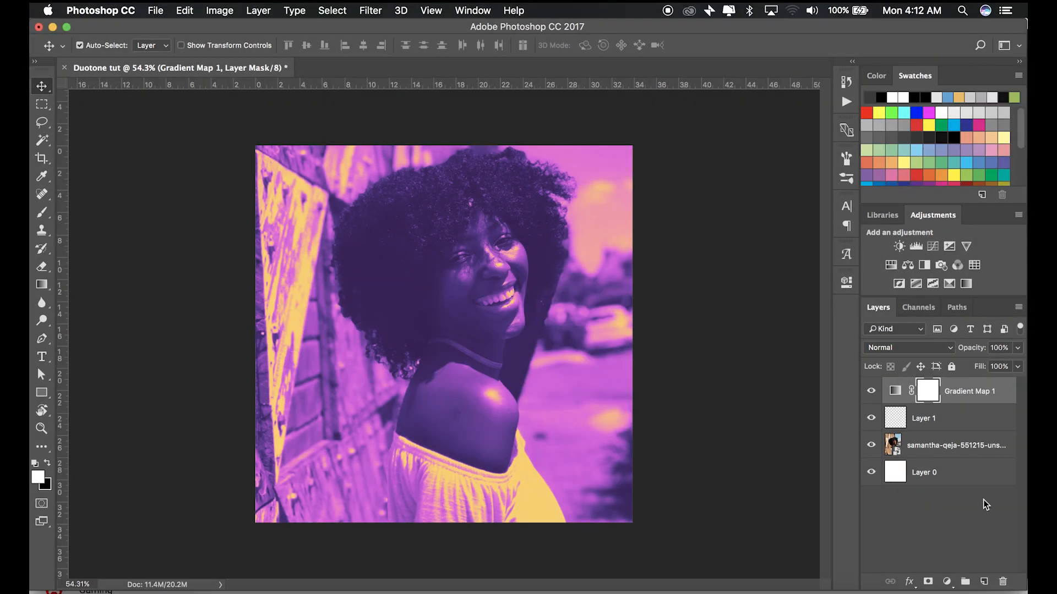
# Duplicate the Gradient Map 1 layer and hide the original
pyautogui.press('super+j')
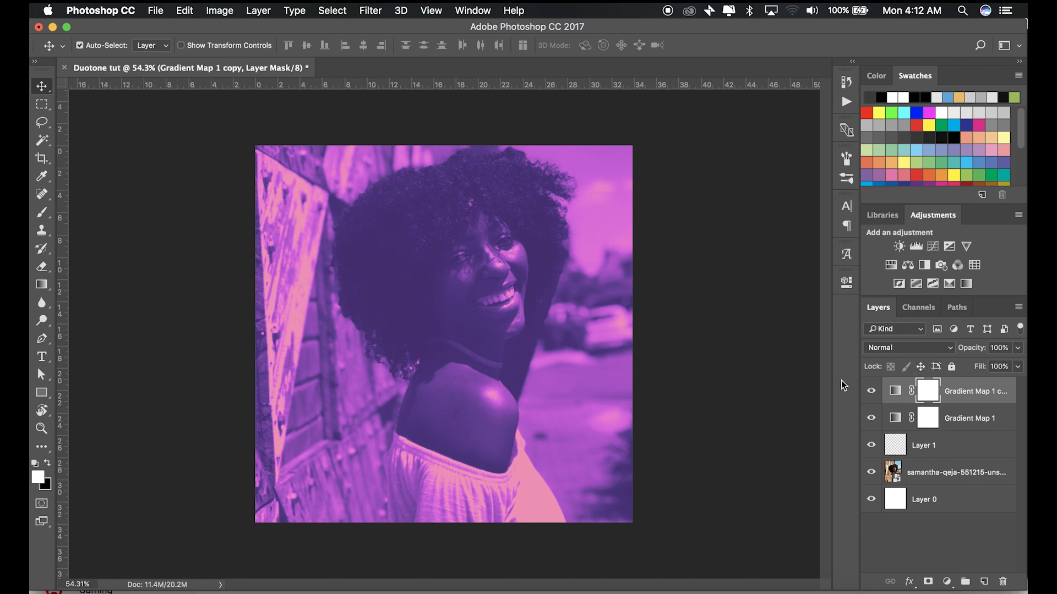
pyautogui.click(871, 419)
# In the copy's gradient, remove the inner purple colour stop and set the start stop to a very dark navy
pyautogui.doubleClick(901, 391)
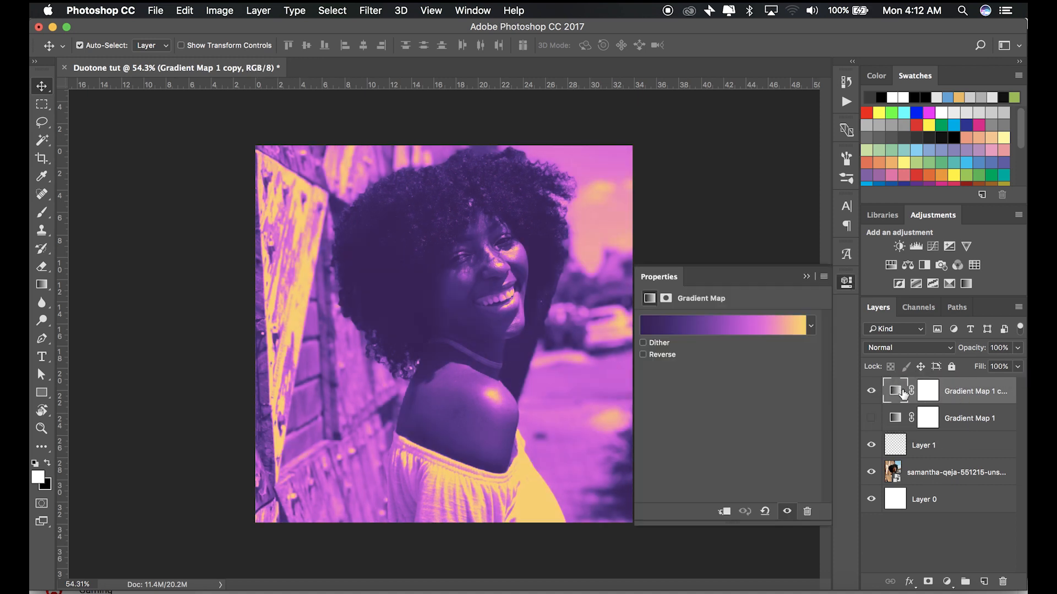
pyautogui.click(728, 328)
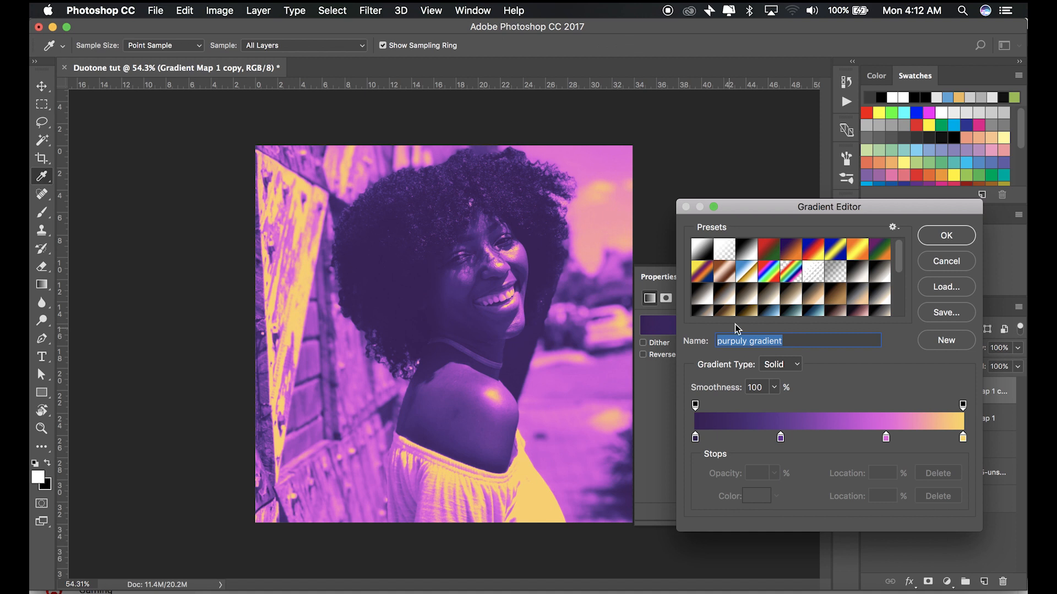
pyautogui.moveTo(780, 439); pyautogui.dragTo(782, 465)
pyautogui.click(696, 439)
pyautogui.doubleClick(696, 439)
pyautogui.moveTo(857, 342)
pyautogui.mouseDown()
pyautogui.moveTo(857, 308)
pyautogui.moveTo(832, 298)
pyautogui.moveTo(840, 306)
pyautogui.moveTo(822, 399)
pyautogui.moveTo(813, 391)
pyautogui.mouseUp()
pyautogui.click(835, 286)
pyautogui.click(1006, 266)
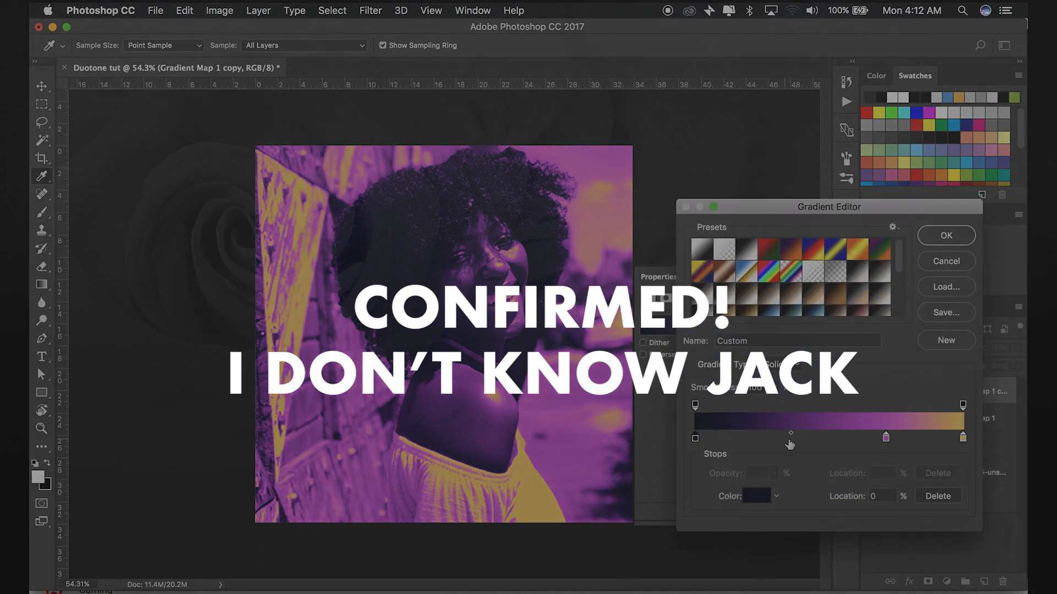
# Change the gradient's pink stop to deep blue (#162cad) and move it to 39%
pyautogui.doubleClick(886, 438)
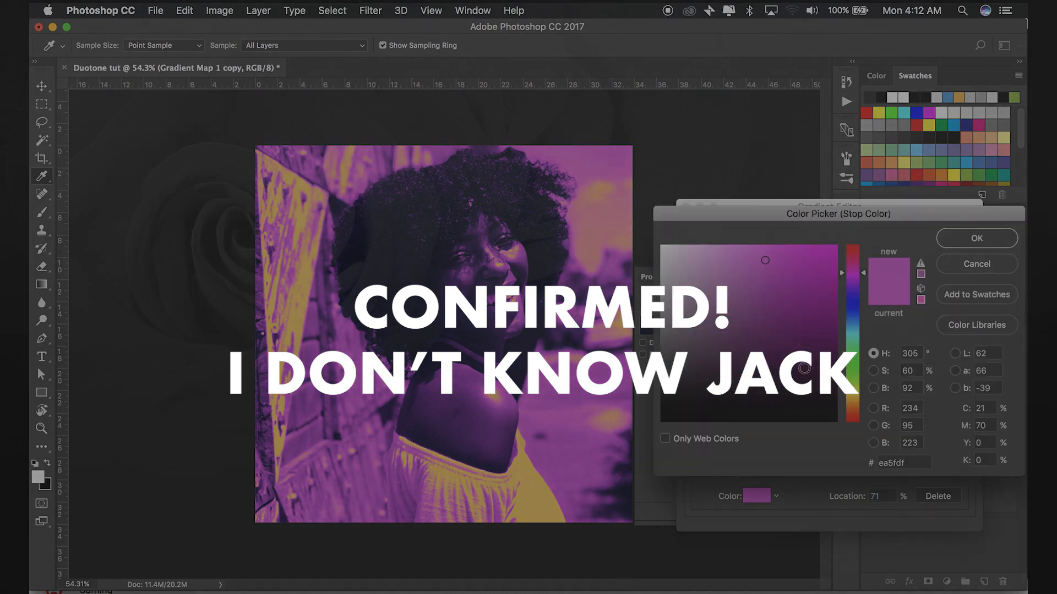
pyautogui.click(854, 314)
pyautogui.moveTo(854, 317)
pyautogui.mouseDown()
pyautogui.moveTo(809, 314)
pyautogui.moveTo(797, 285)
pyautogui.moveTo(814, 281)
pyautogui.mouseUp()
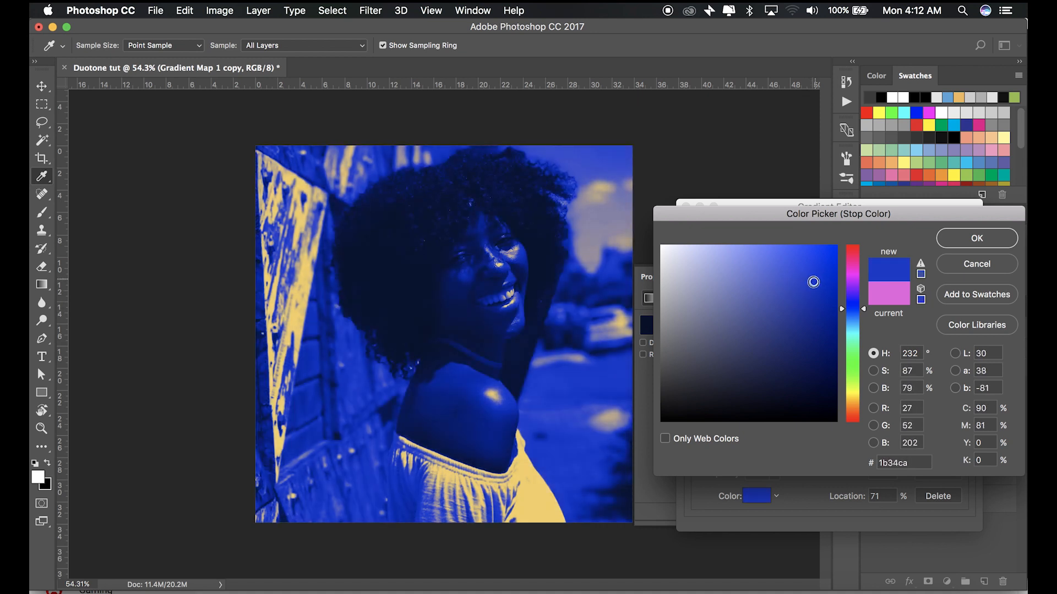
pyautogui.click(814, 302)
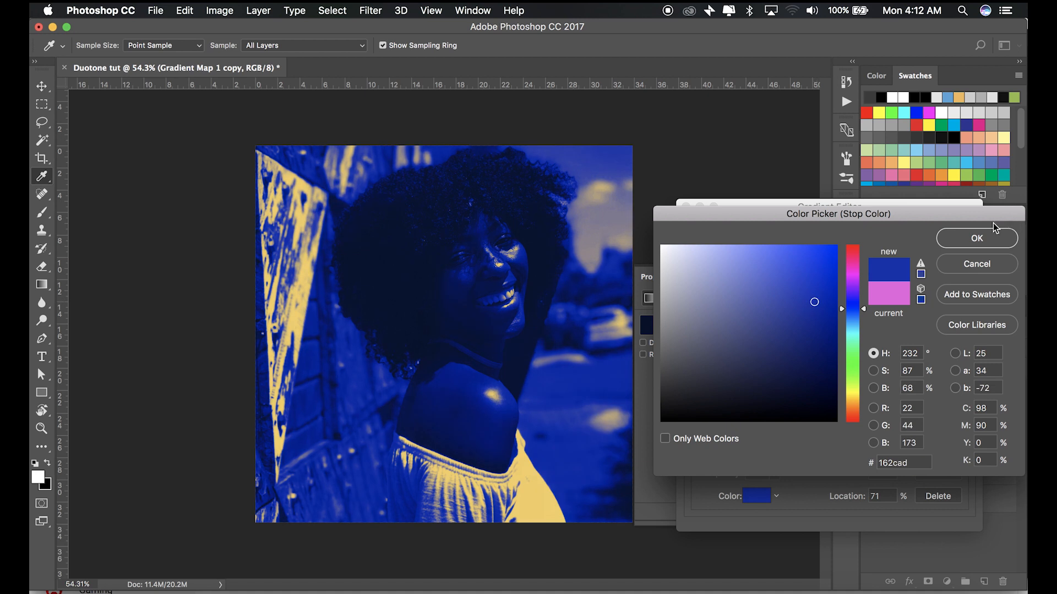
pyautogui.click(975, 238)
pyautogui.moveTo(886, 438); pyautogui.dragTo(801, 443)
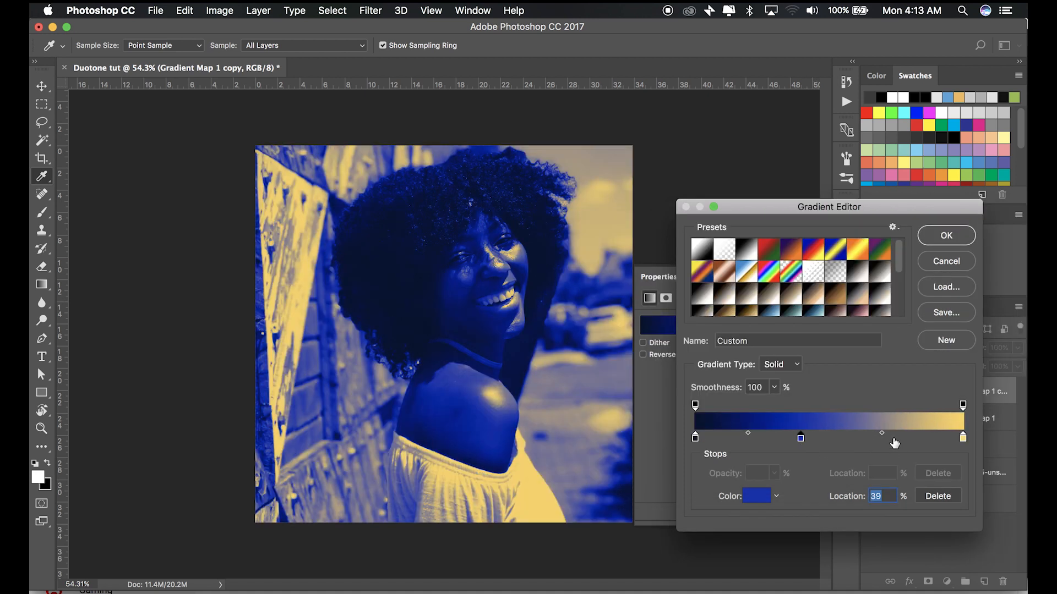
# Try a mint green (#59ffb7) on the gradient's yellow end stop
pyautogui.doubleClick(964, 440)
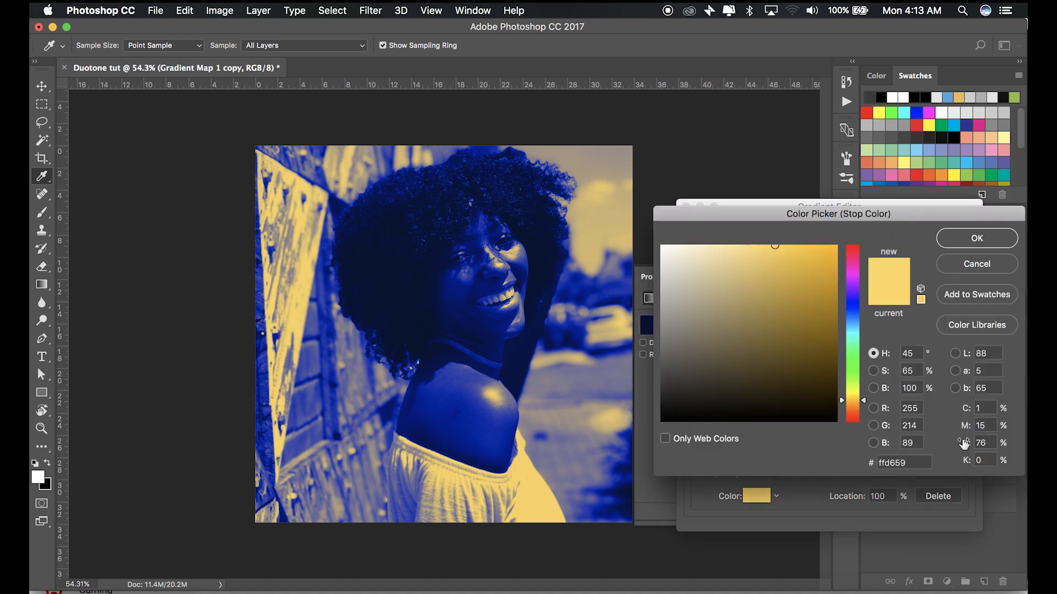
pyautogui.moveTo(853, 401); pyautogui.dragTo(855, 353)
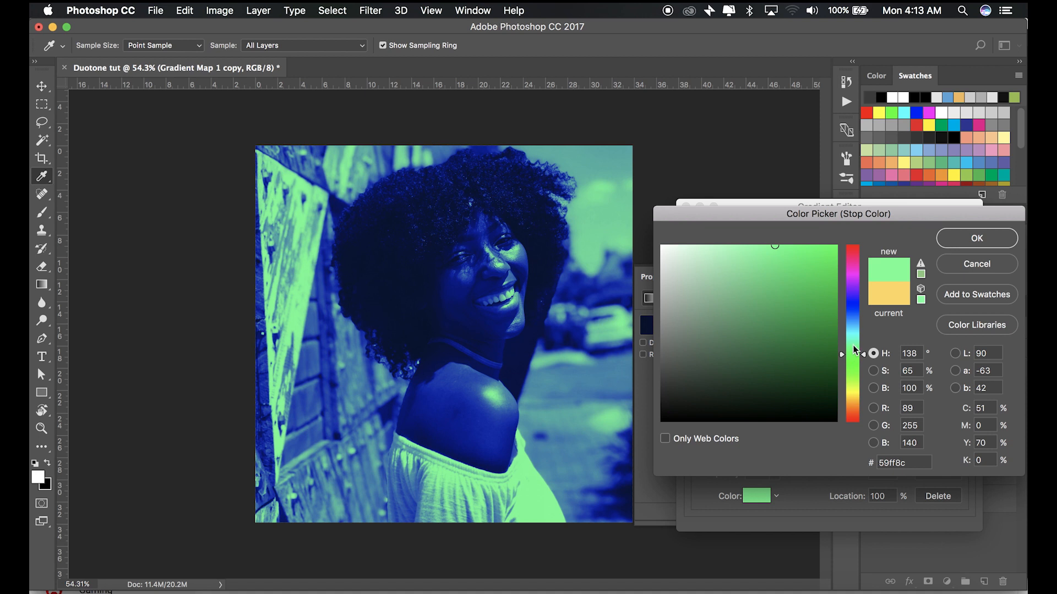
pyautogui.click(854, 342)
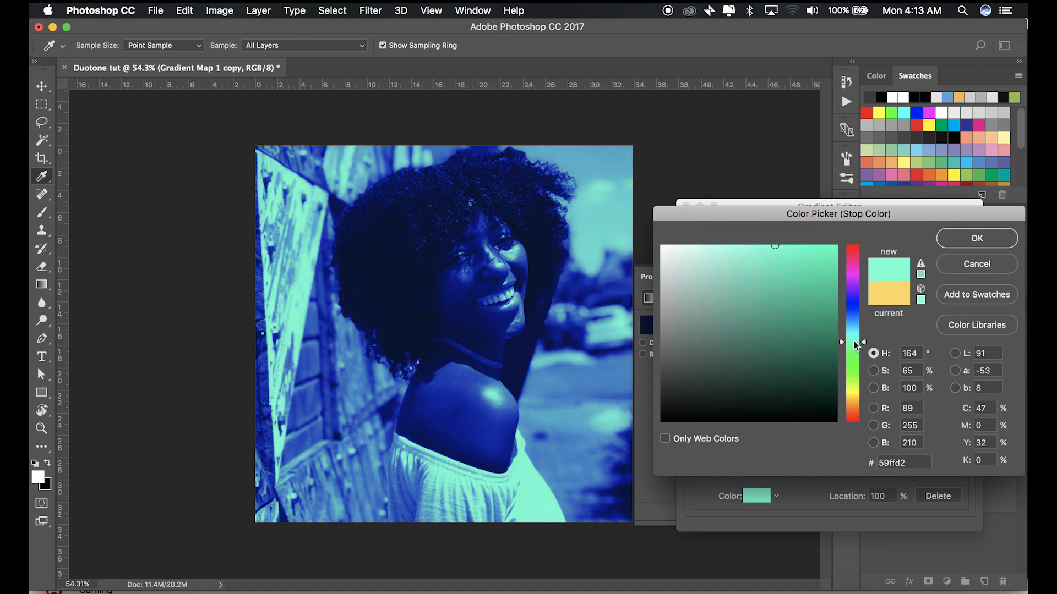
pyautogui.click(858, 347)
pyautogui.moveTo(856, 346); pyautogui.dragTo(854, 339)
pyautogui.click(994, 242)
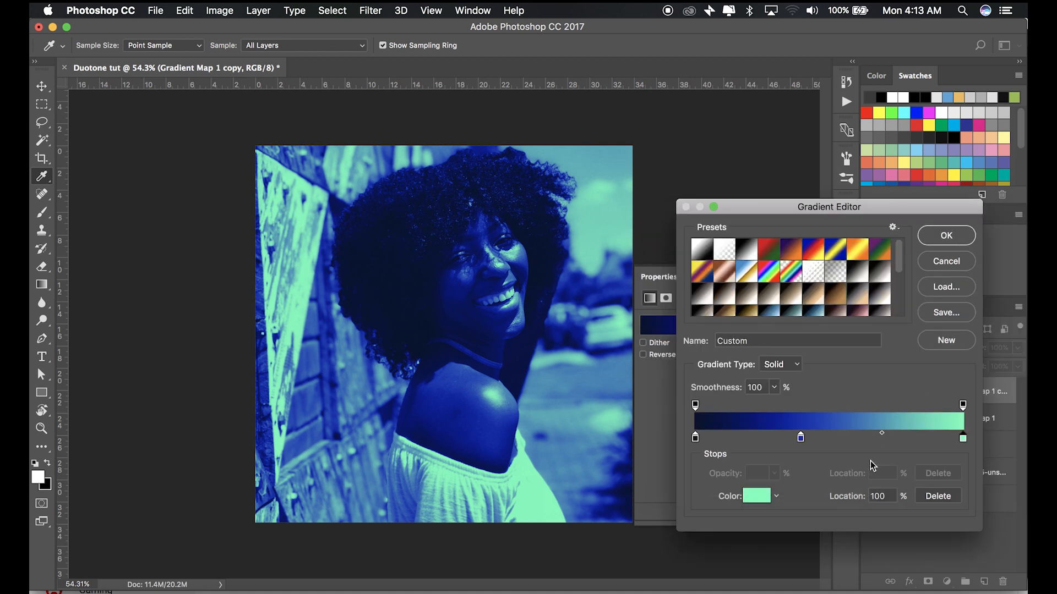
# Add a colour stop at 73% between the blue and mint stops and set it to a medium blue (#2063c7)
pyautogui.click(891, 443)
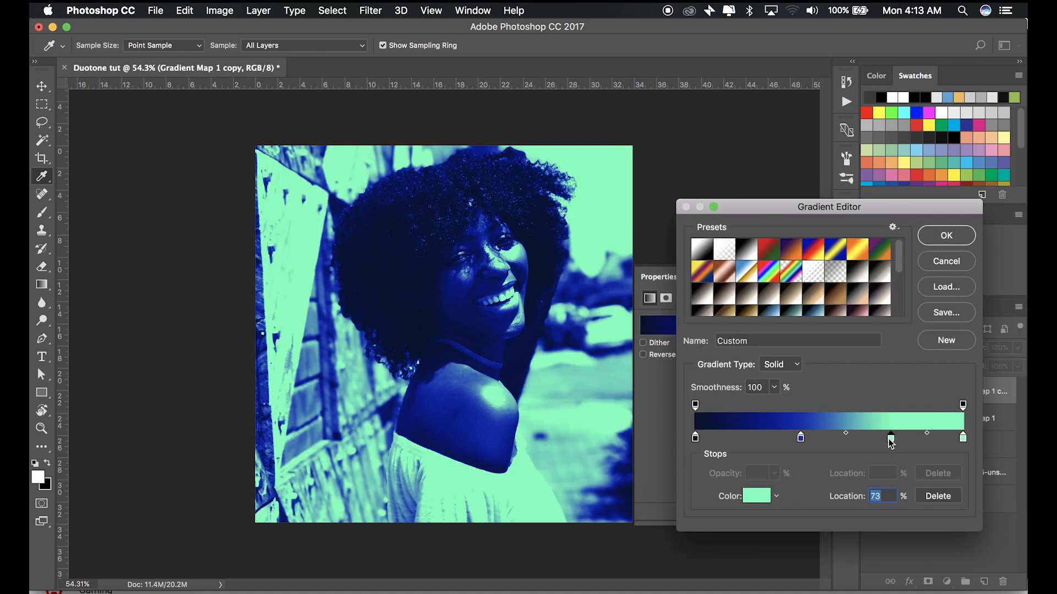
pyautogui.doubleClick(891, 442)
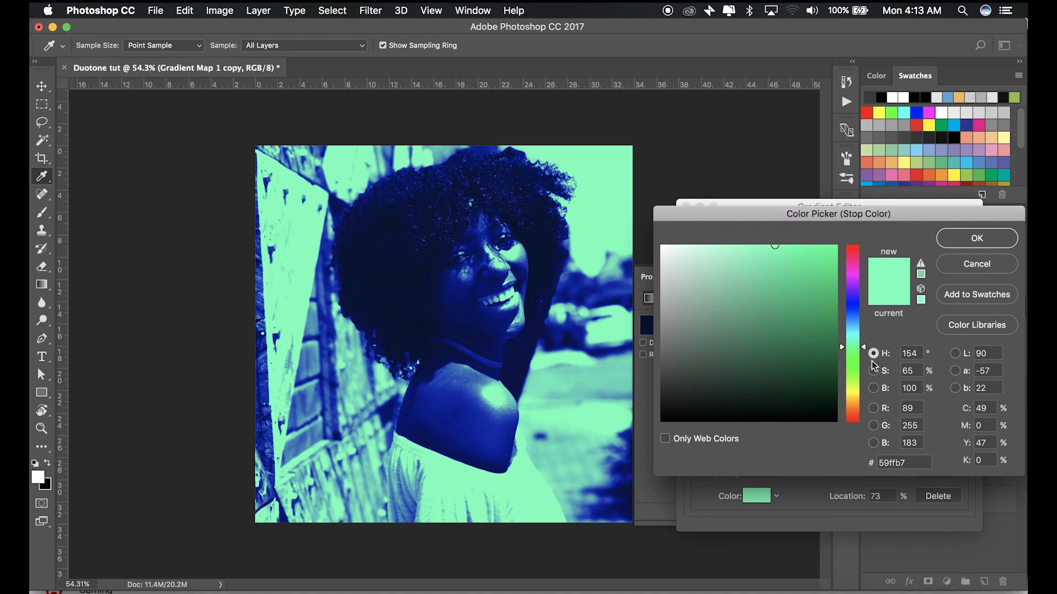
pyautogui.moveTo(854, 333); pyautogui.dragTo(859, 300)
pyautogui.click(822, 330)
pyautogui.moveTo(822, 330); pyautogui.dragTo(809, 259)
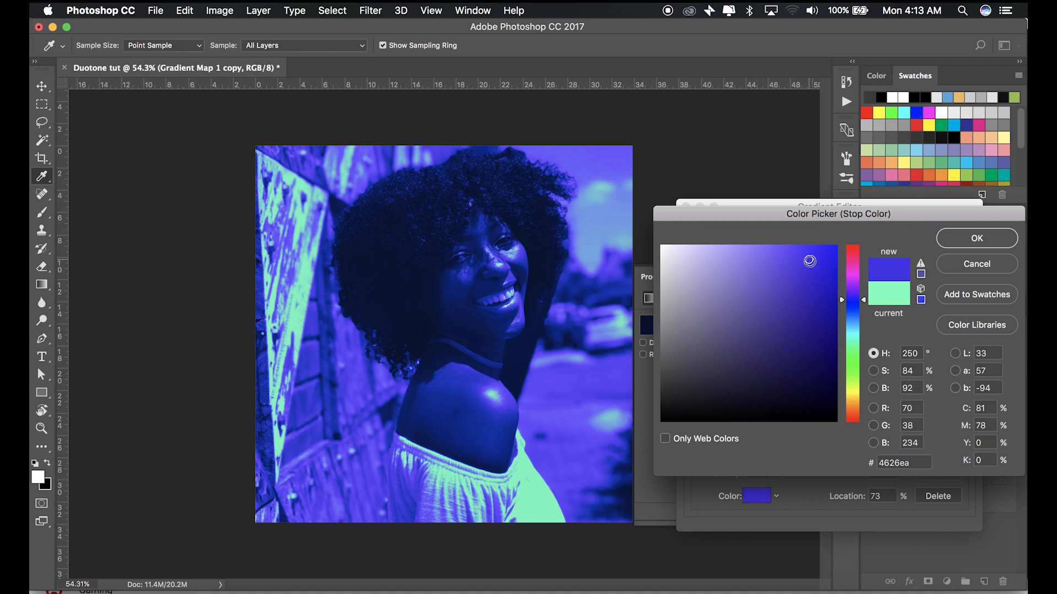
pyautogui.click(862, 292)
pyautogui.moveTo(862, 291); pyautogui.dragTo(861, 290)
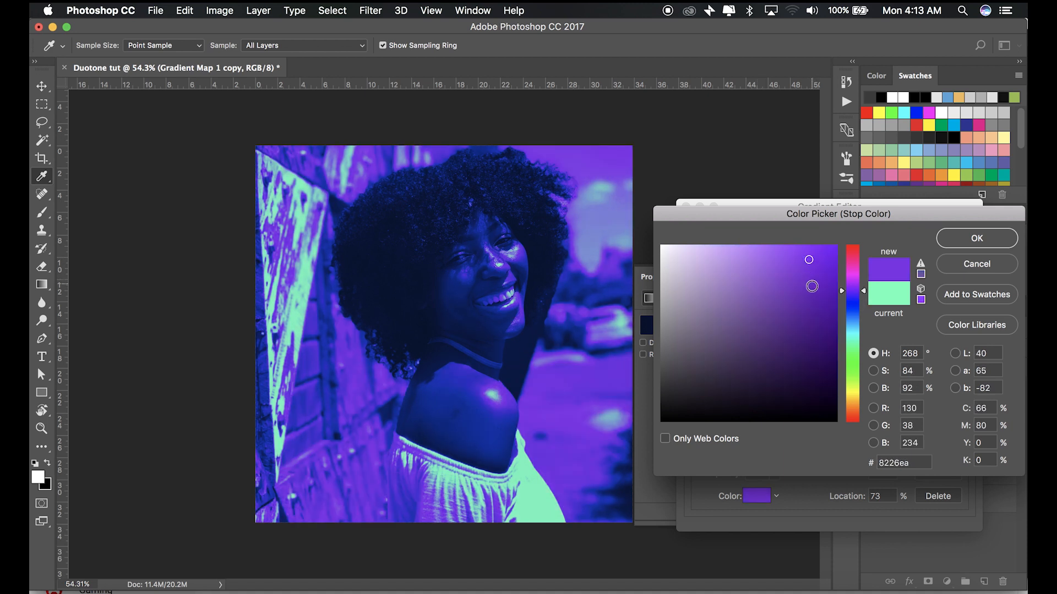
pyautogui.click(812, 294)
pyautogui.click(825, 290)
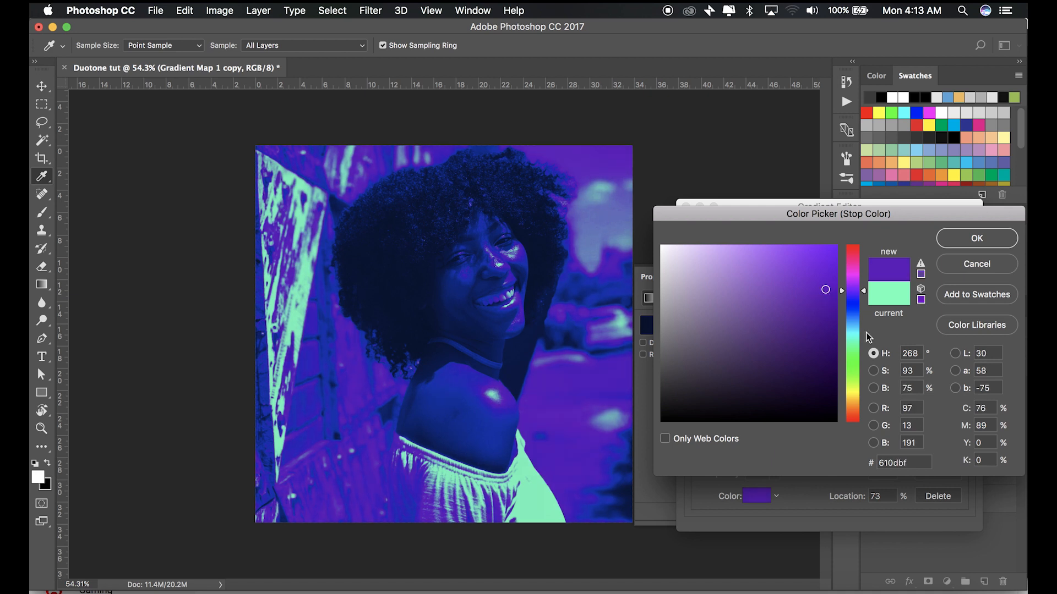
pyautogui.click(854, 317)
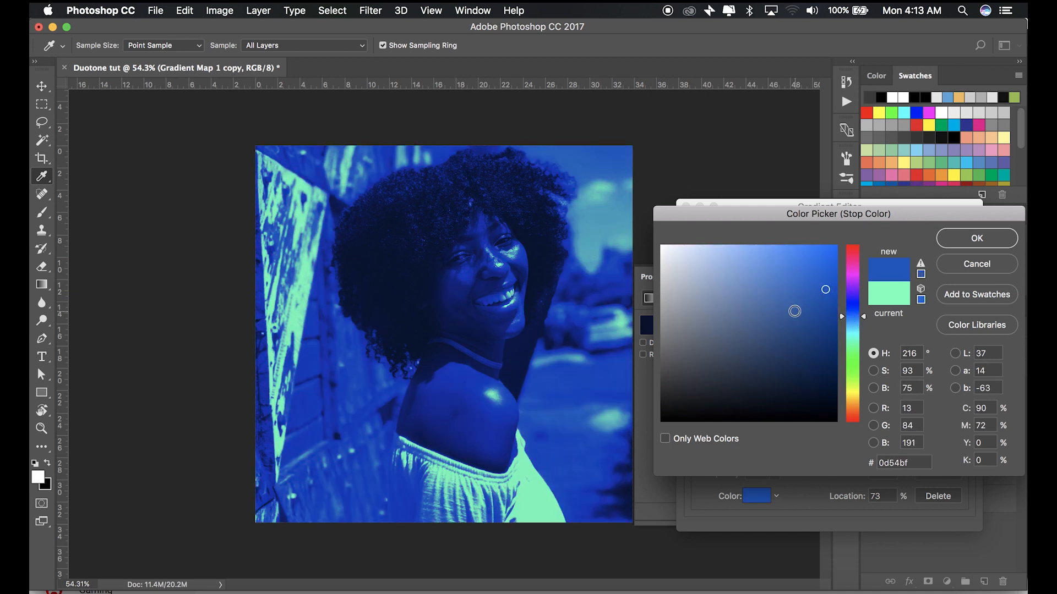
pyautogui.click(807, 288)
pyautogui.click(809, 284)
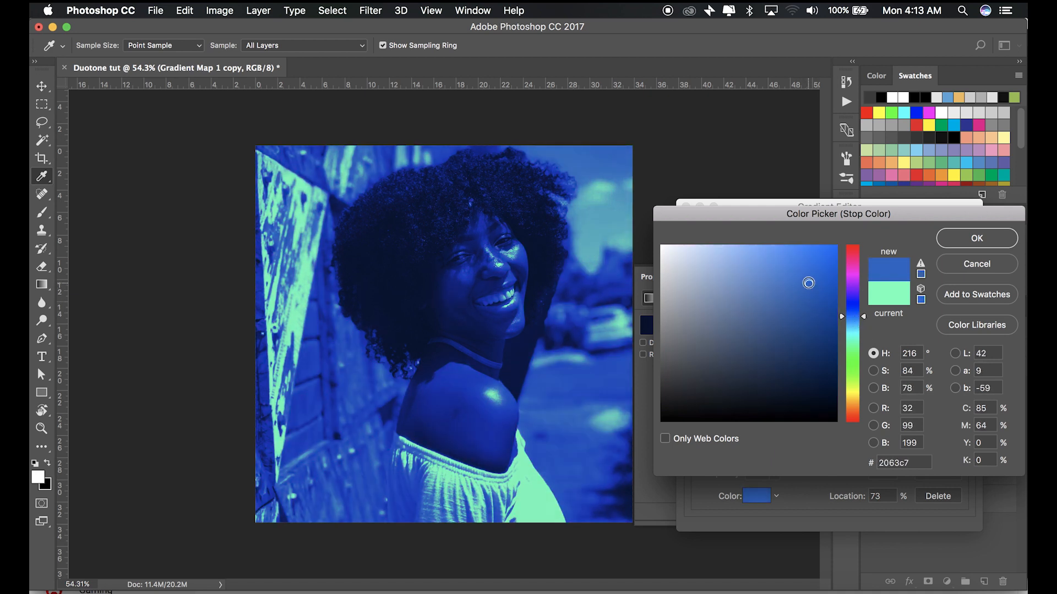
pyautogui.click(971, 246)
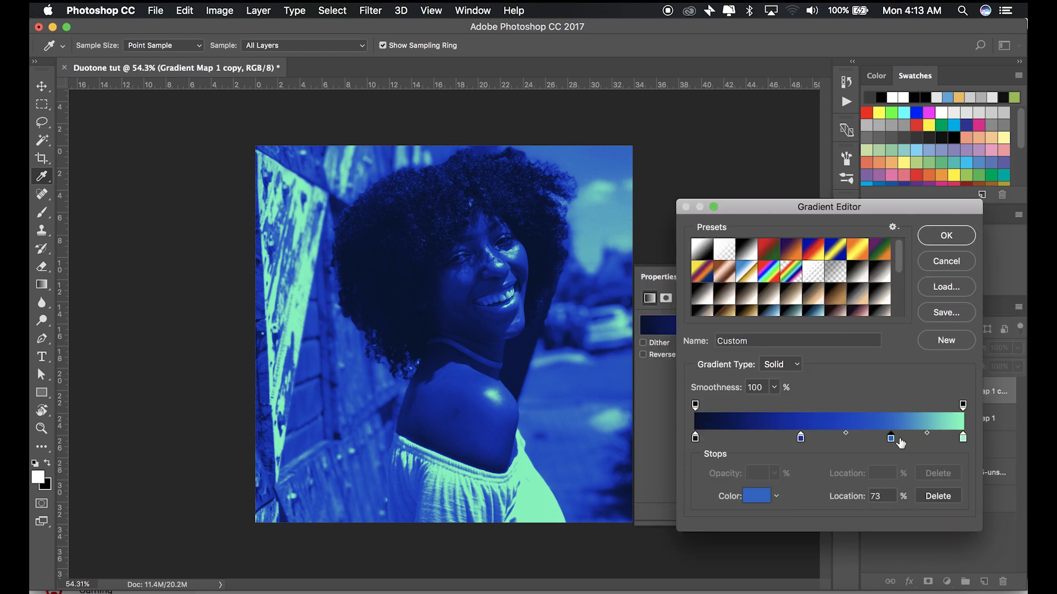
# Set the gradient's end colour stop to a bright pink (#f353ea)
pyautogui.click(964, 438)
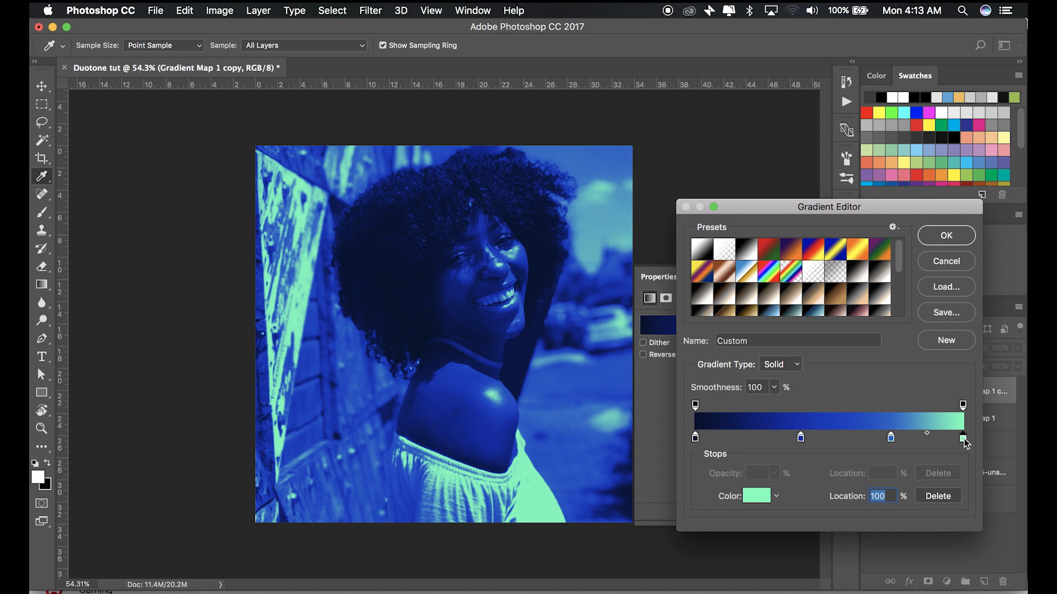
pyautogui.doubleClick(963, 438)
pyautogui.moveTo(860, 348); pyautogui.dragTo(853, 271)
pyautogui.moveTo(775, 246); pyautogui.dragTo(777, 252)
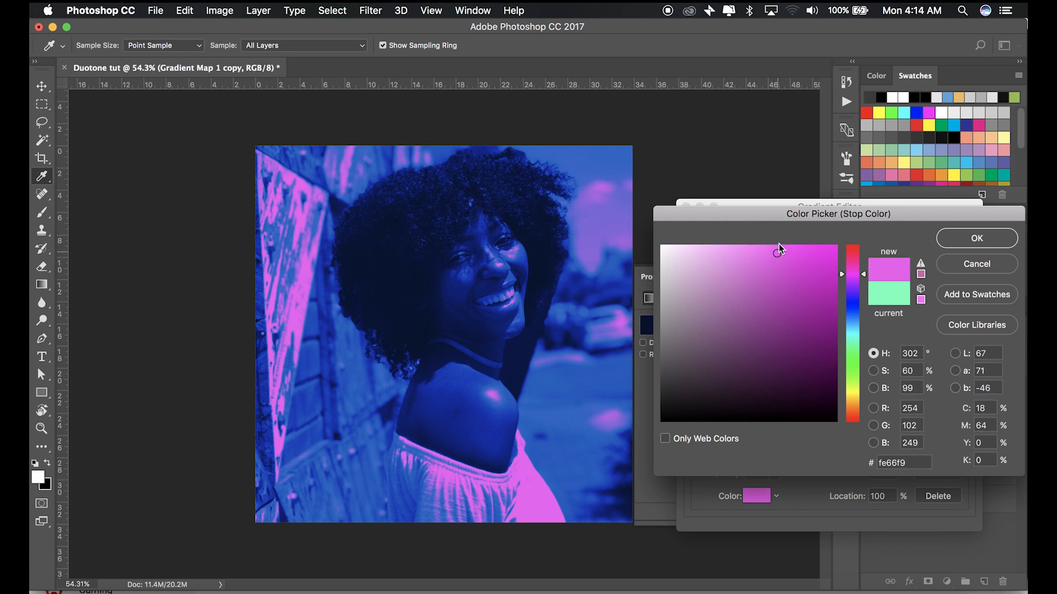
pyautogui.click(849, 285)
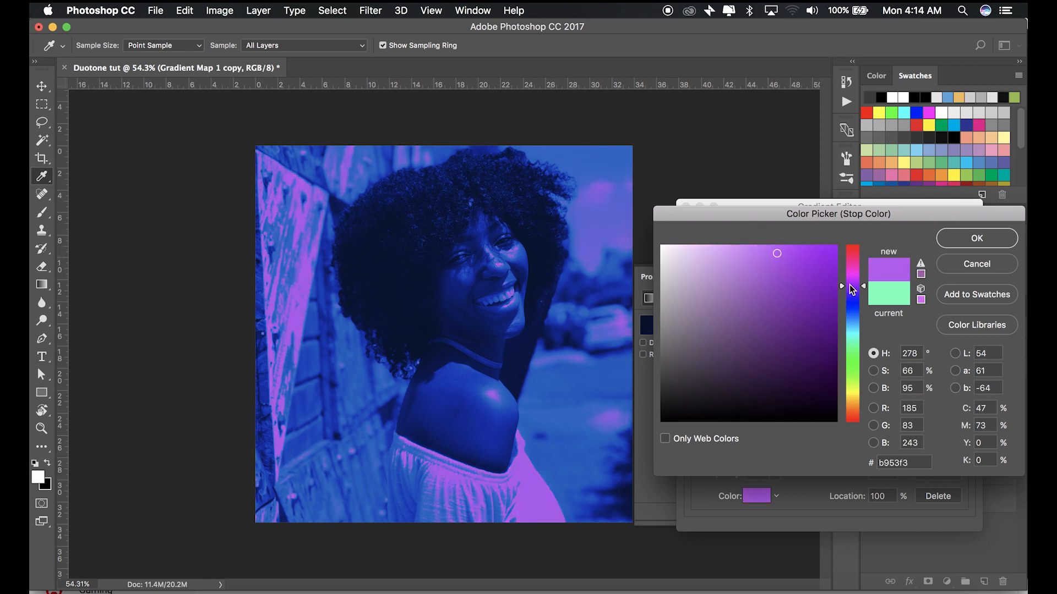
pyautogui.moveTo(852, 299); pyautogui.dragTo(846, 273)
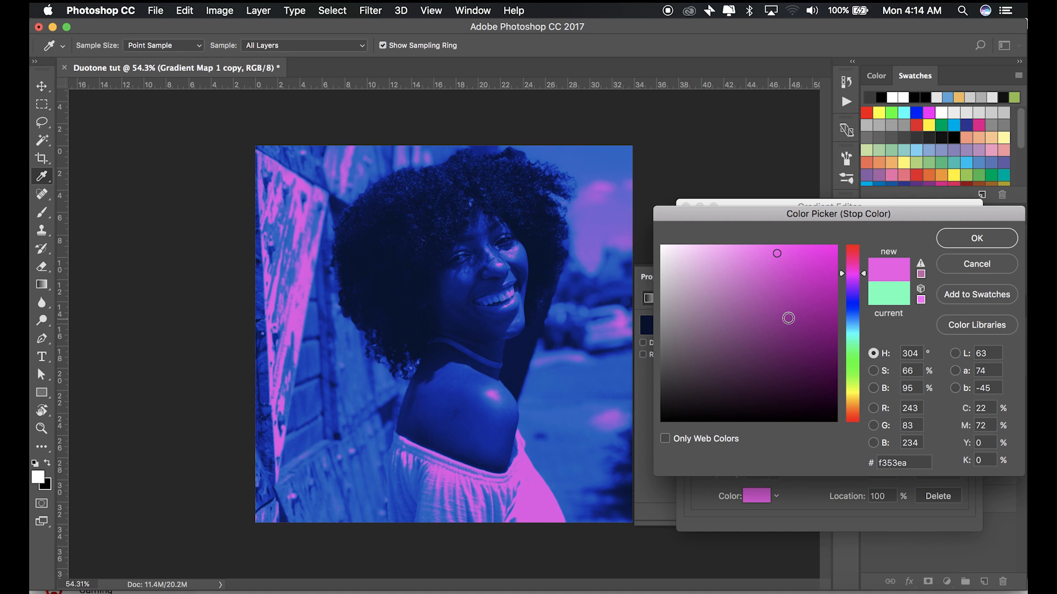
pyautogui.click(988, 245)
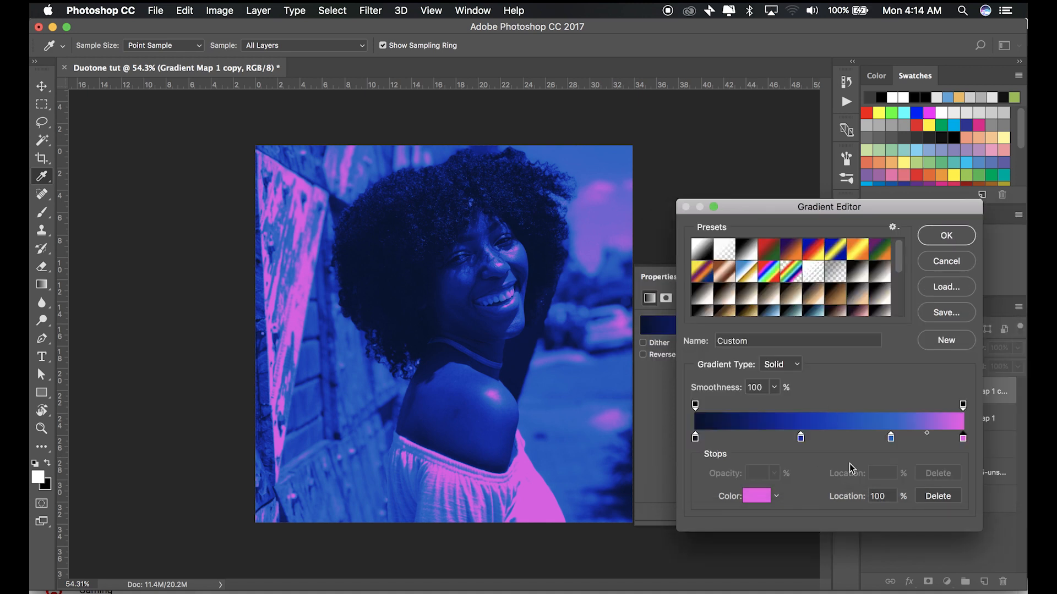
# Move the medium blue stop to 72% and change its colour to purple (#814edf)
pyautogui.click(891, 438)
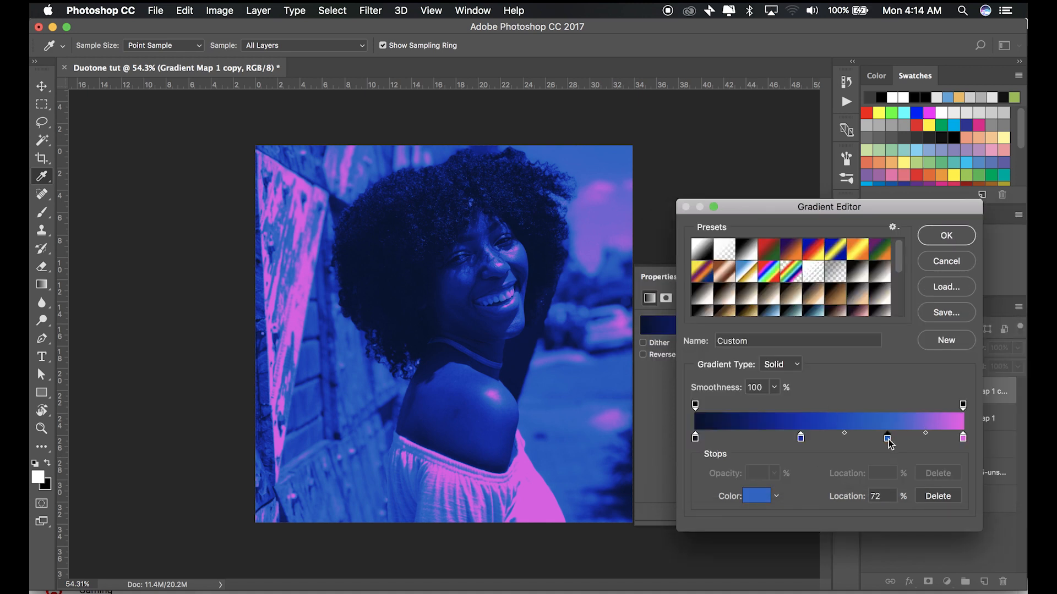
pyautogui.doubleClick(888, 439)
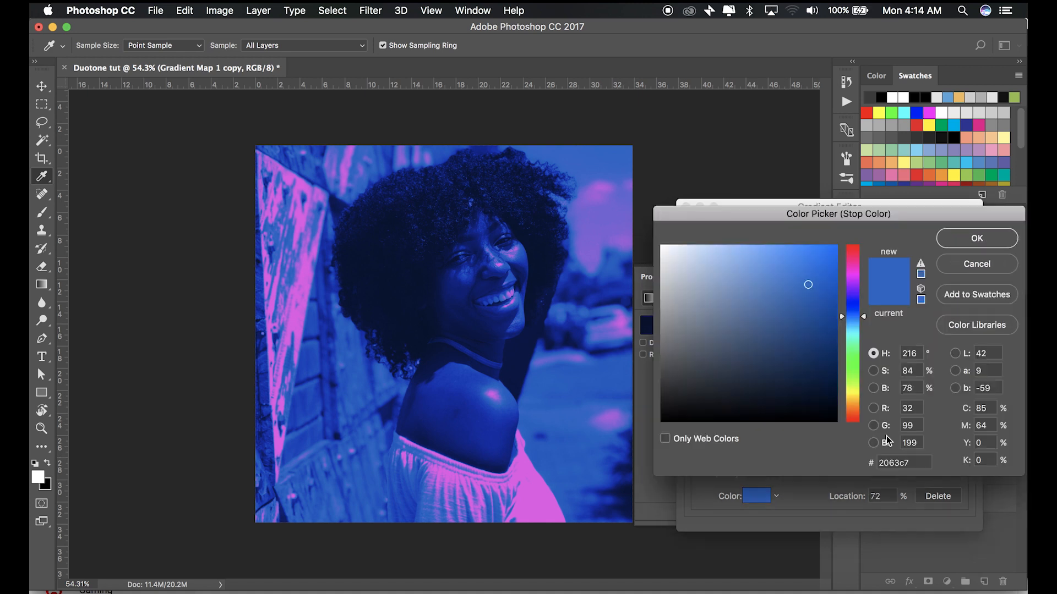
pyautogui.click(864, 325)
pyautogui.moveTo(854, 311); pyautogui.dragTo(851, 297)
pyautogui.moveTo(782, 273); pyautogui.dragTo(775, 267)
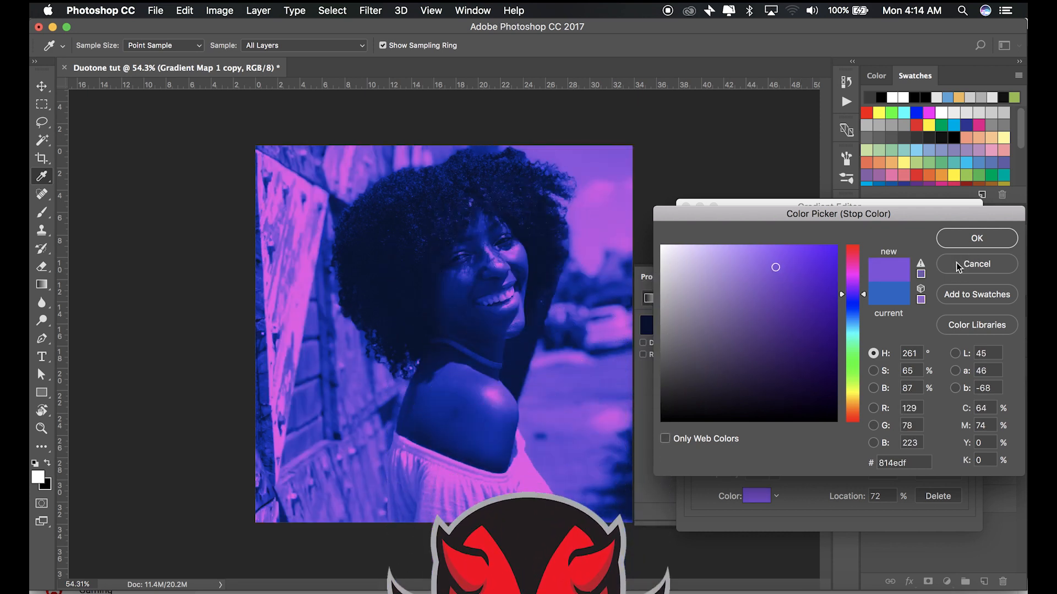
pyautogui.click(971, 247)
pyautogui.scroll(-1, 481, 364)
pyautogui.scroll(-5, 481, 364)
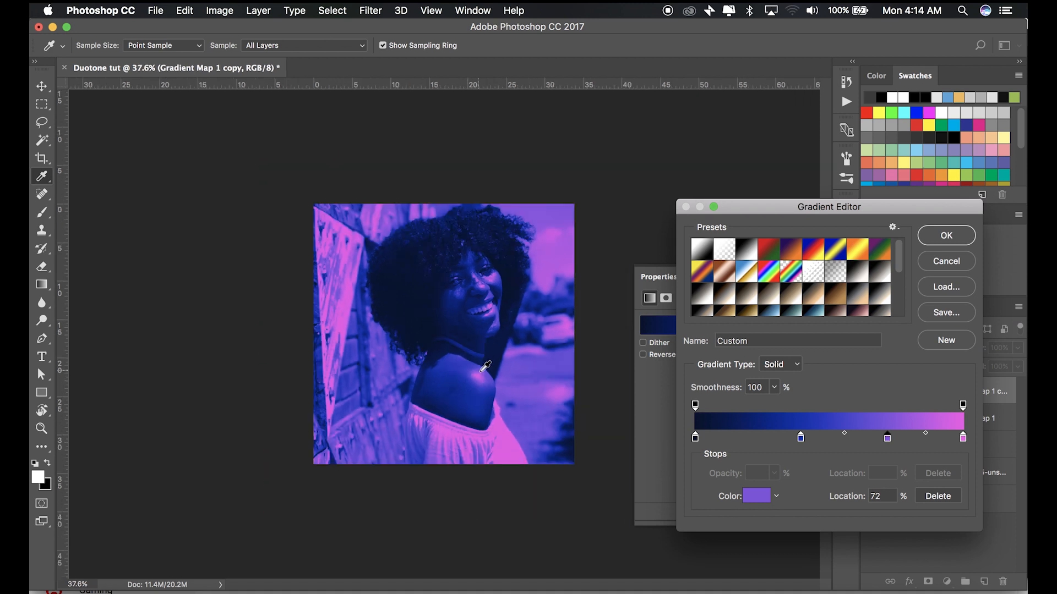
pyautogui.scroll(3, 485, 367)
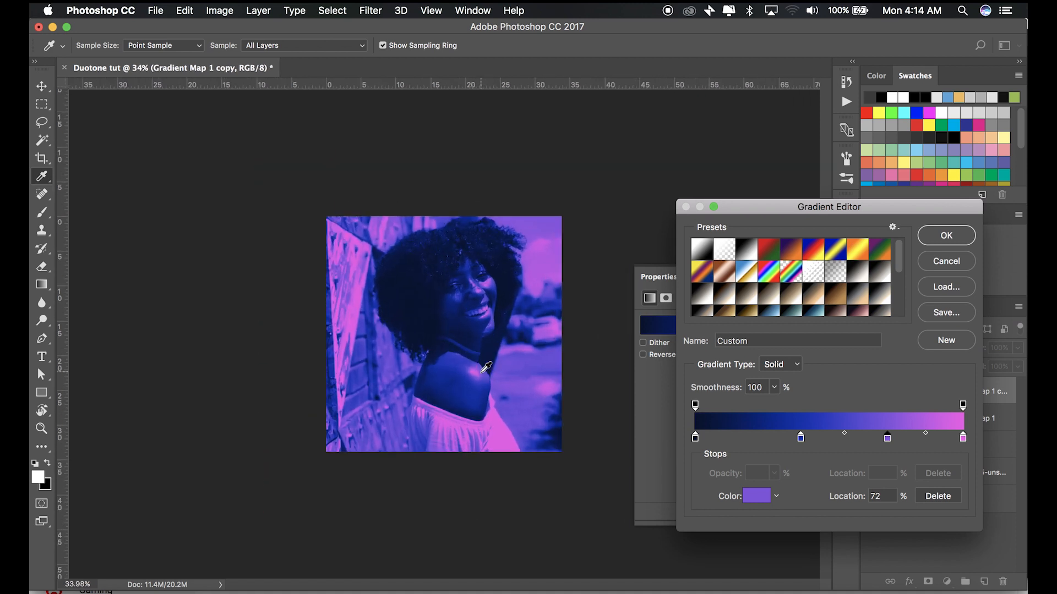
pyautogui.scroll(4, 490, 368)
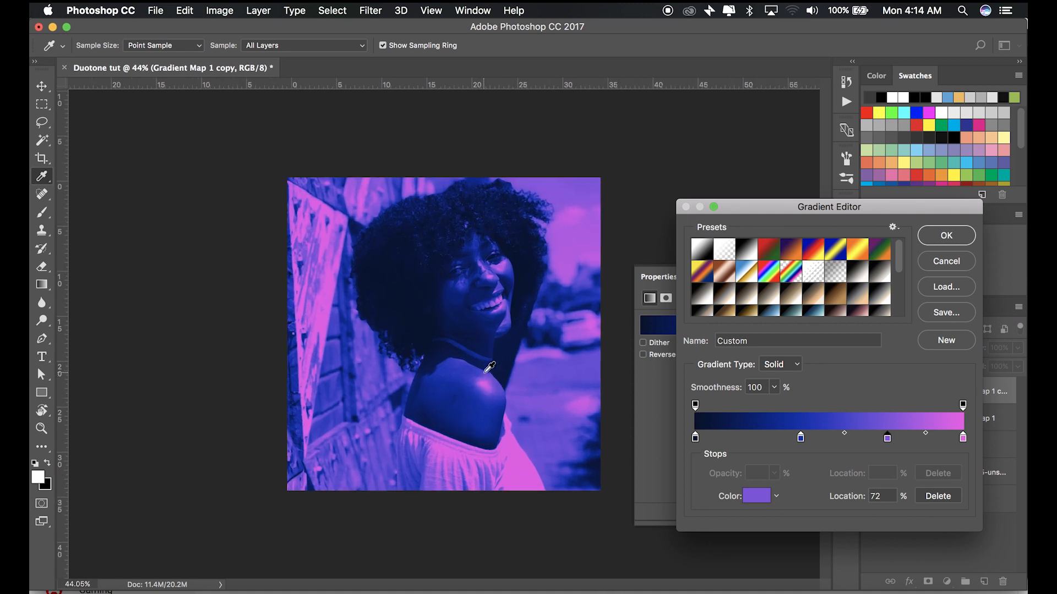
pyautogui.scroll(3, 490, 368)
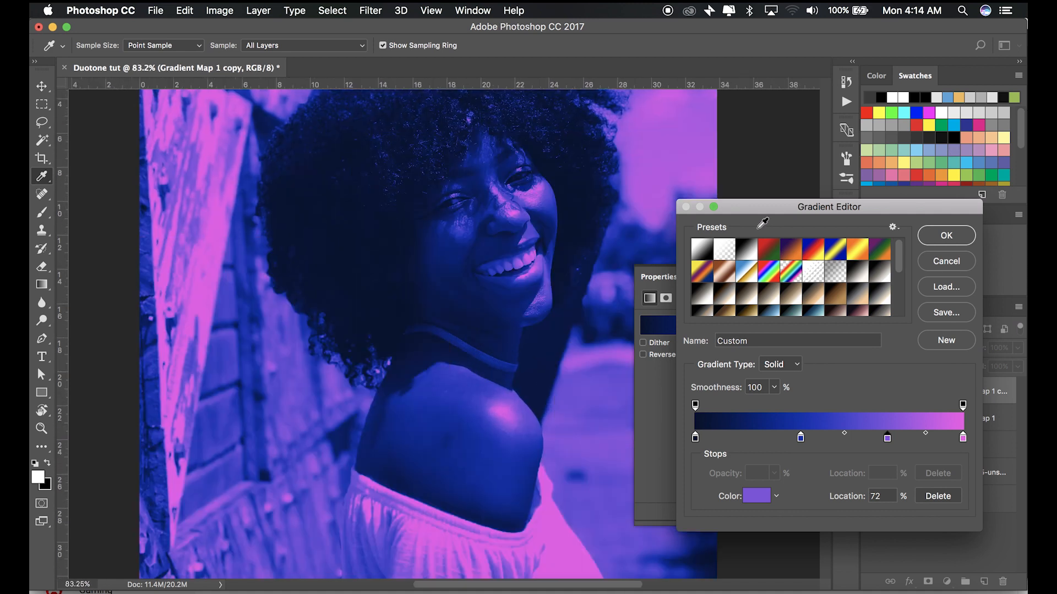
# Accept the edited navy, blue, purple and pink gradient and close the gradient map's properties
pyautogui.click(946, 237)
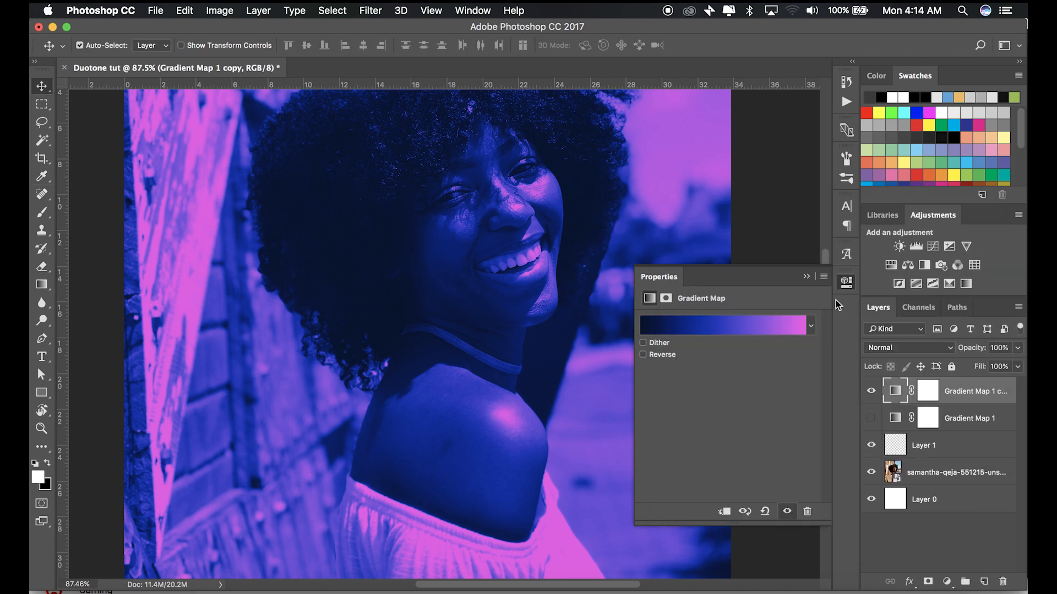
pyautogui.click(813, 277)
pyautogui.scroll(-5, 412, 413)
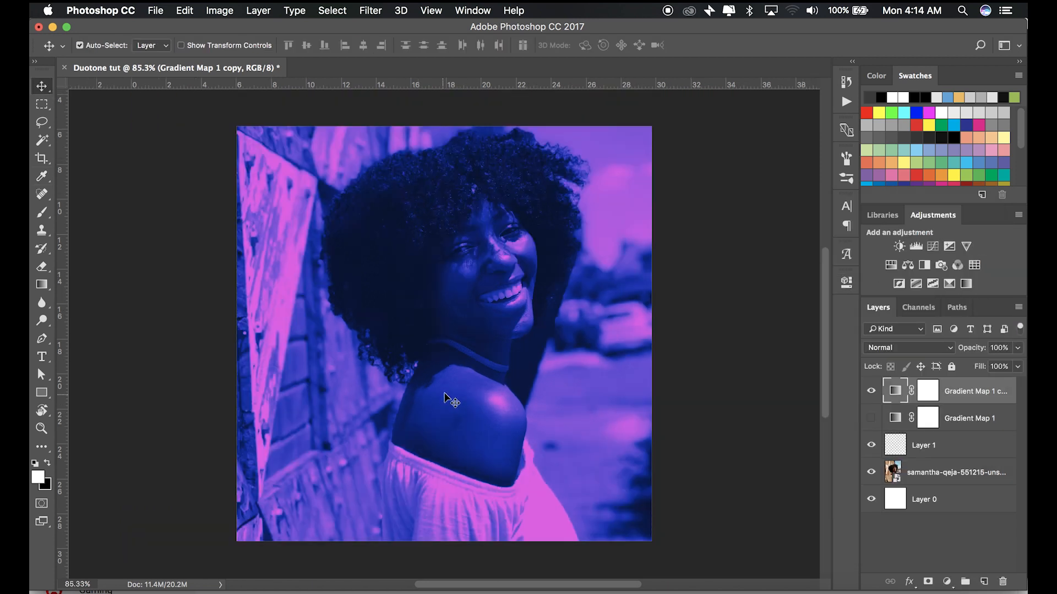
pyautogui.scroll(3, 446, 399)
pyautogui.scroll(1, 446, 399)
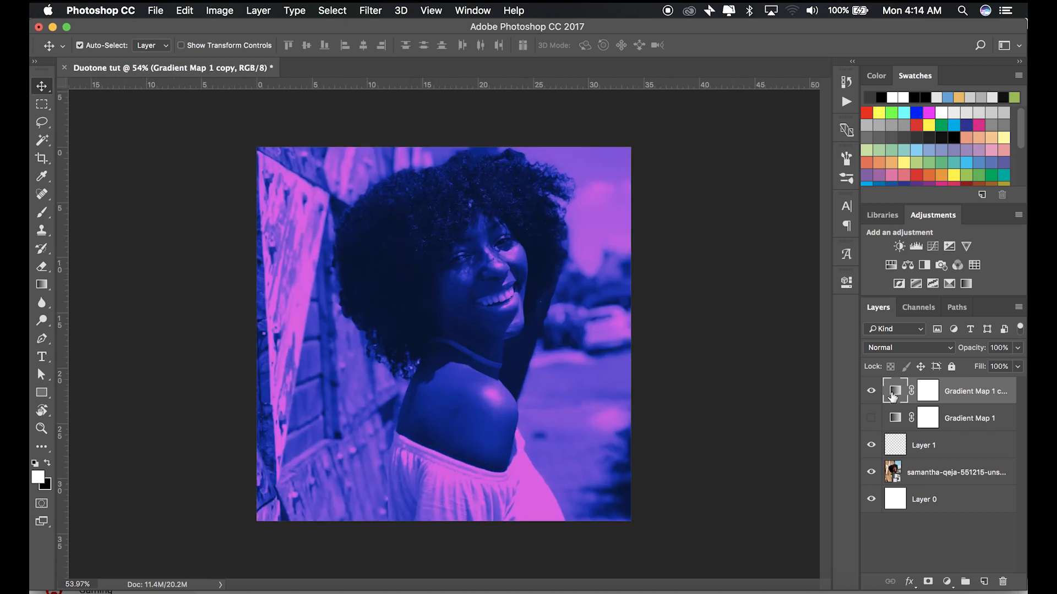
# Save the top gradient map's gradient as a new preset named "oh I wanted to save you"
pyautogui.doubleClick(892, 394)
pyautogui.click(710, 325)
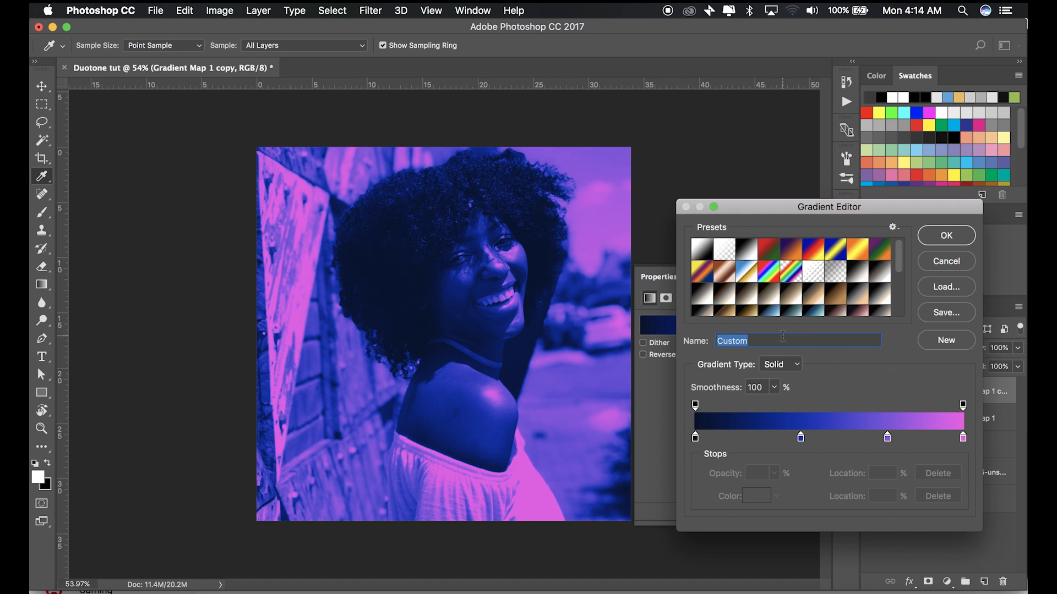
pyautogui.write('ted to save you')
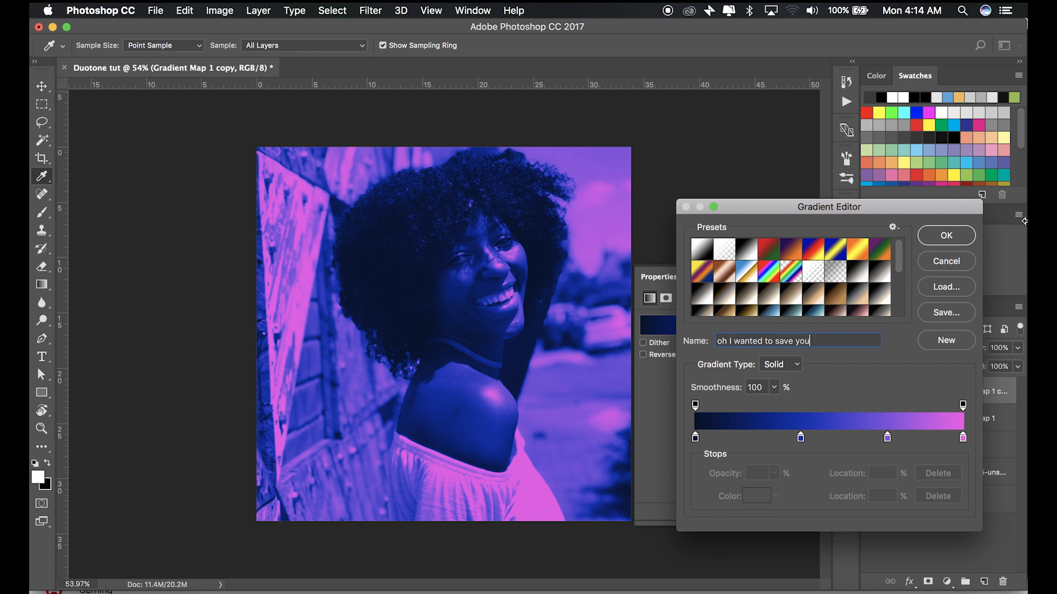
pyautogui.click(963, 347)
pyautogui.click(955, 240)
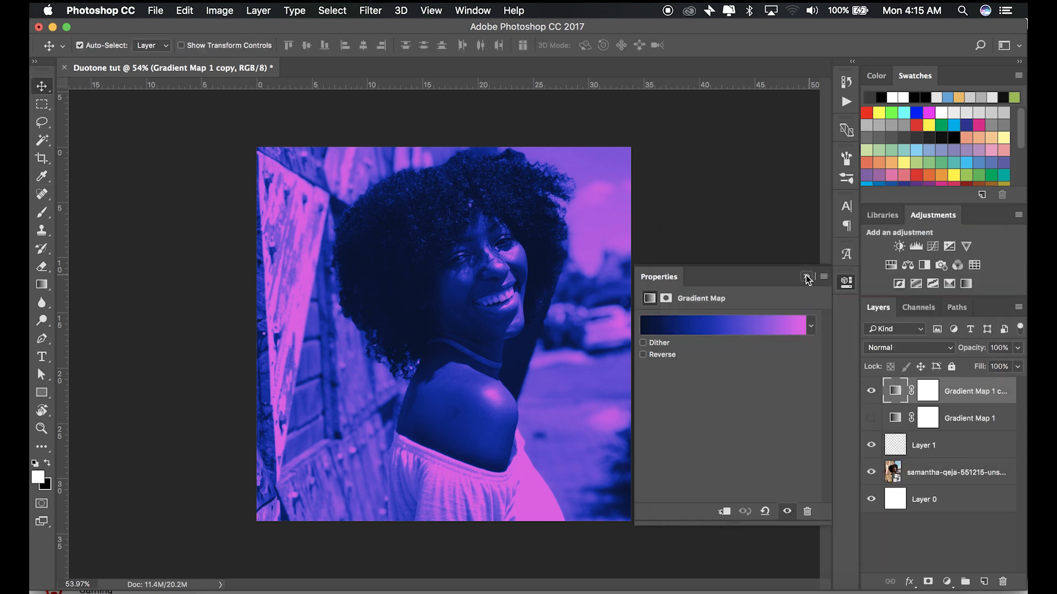
pyautogui.click(807, 276)
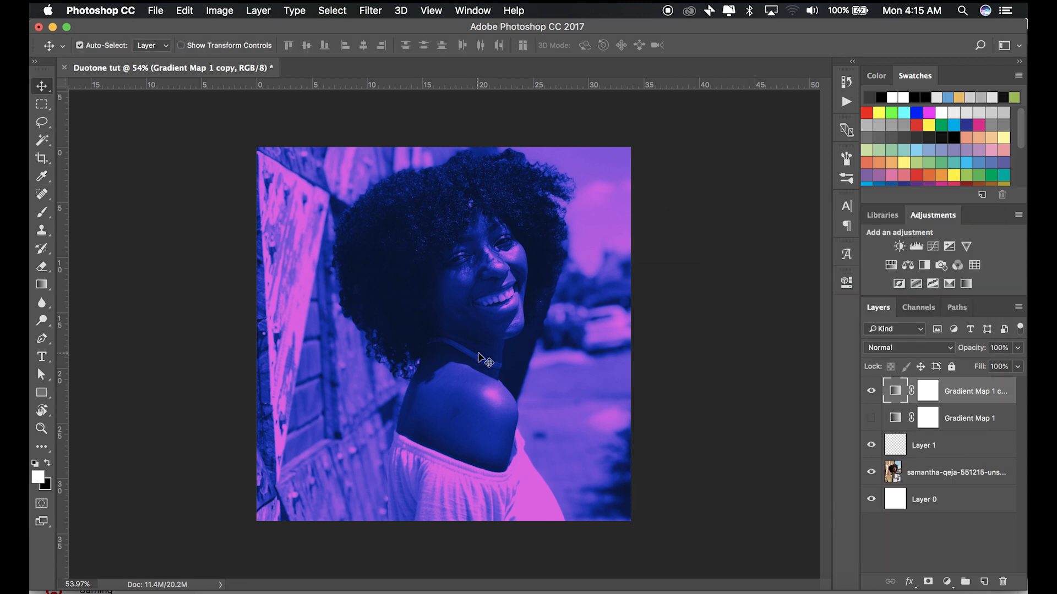
pyautogui.scroll(2, 484, 354)
pyautogui.scroll(-1, 484, 356)
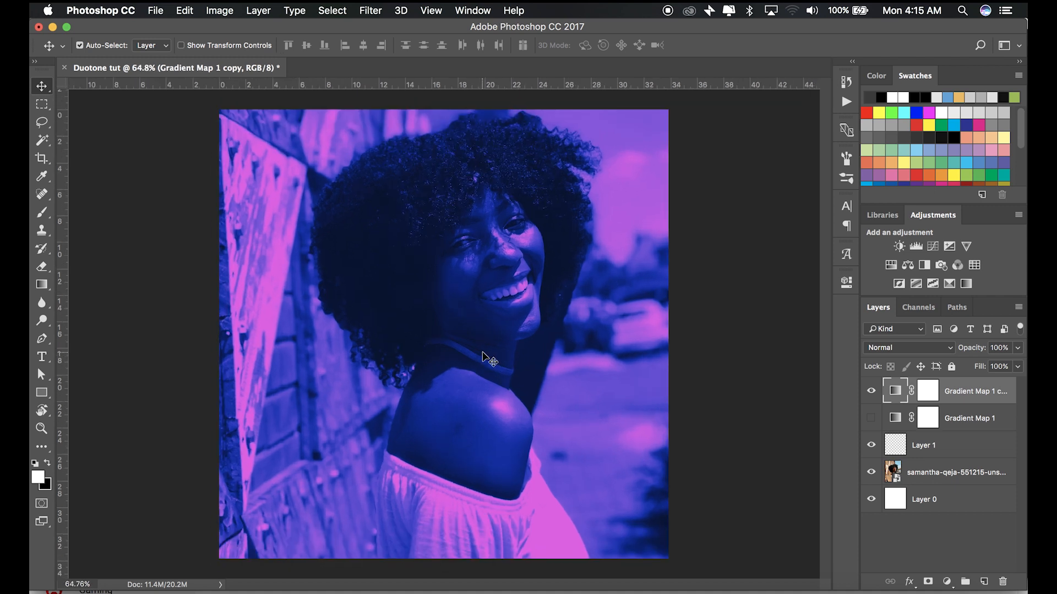
# Try painting black over the photo's lower part on the Gradient Map 1 copy mask with a 1300-pixel soft brush, and undo the stroke
pyautogui.click(924, 400)
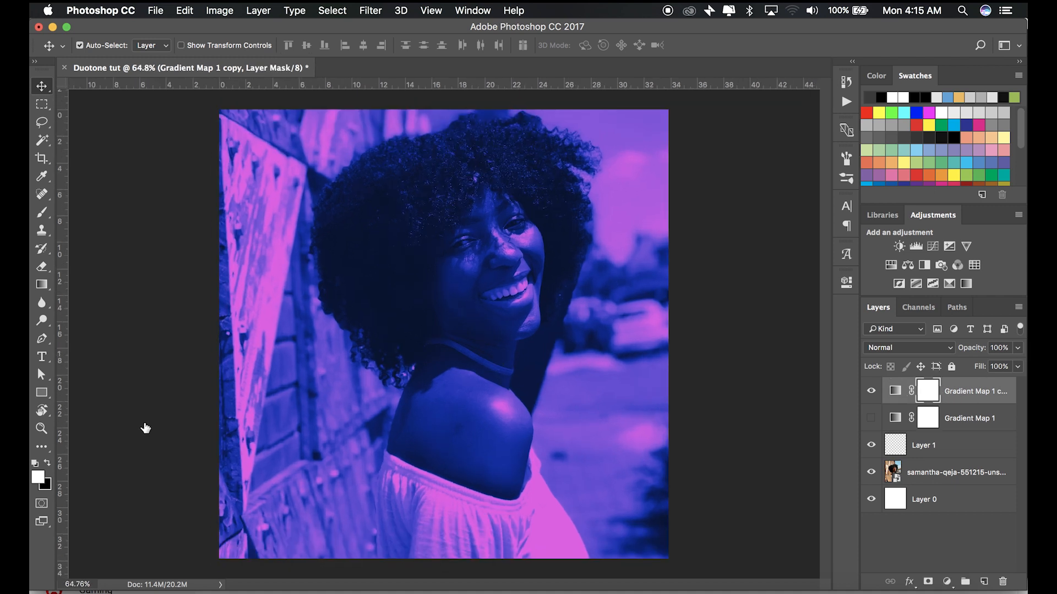
pyautogui.press('b')
pyautogui.press(']')
pyautogui.press(']')
pyautogui.press(']')
pyautogui.press(']')
pyautogui.press(']')
pyautogui.press(']')
pyautogui.press(']')
pyautogui.press(']')
pyautogui.press(']')
pyautogui.press(']')
pyautogui.press(']')
pyautogui.press(']')
pyautogui.press(']')
pyautogui.press(']')
pyautogui.press(']')
pyautogui.press(']')
pyautogui.press(']')
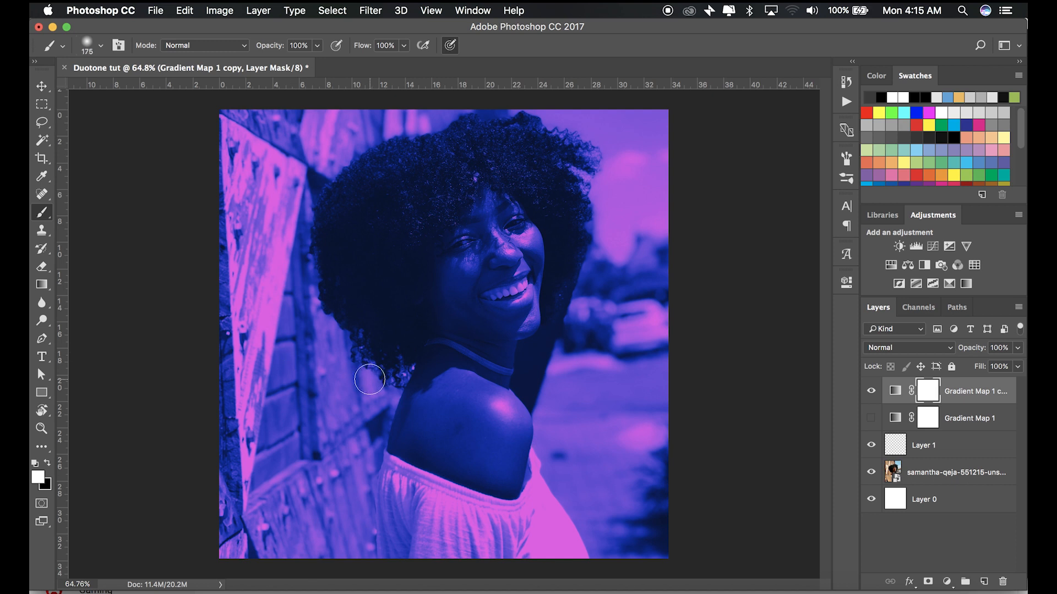
pyautogui.scroll(-4, 390, 429)
pyautogui.rightClick(397, 397)
pyautogui.press('Escape')
pyautogui.press('x')
pyautogui.moveTo(233, 504)
pyautogui.mouseDown()
pyautogui.moveTo(553, 473)
pyautogui.moveTo(660, 479)
pyautogui.mouseUp()
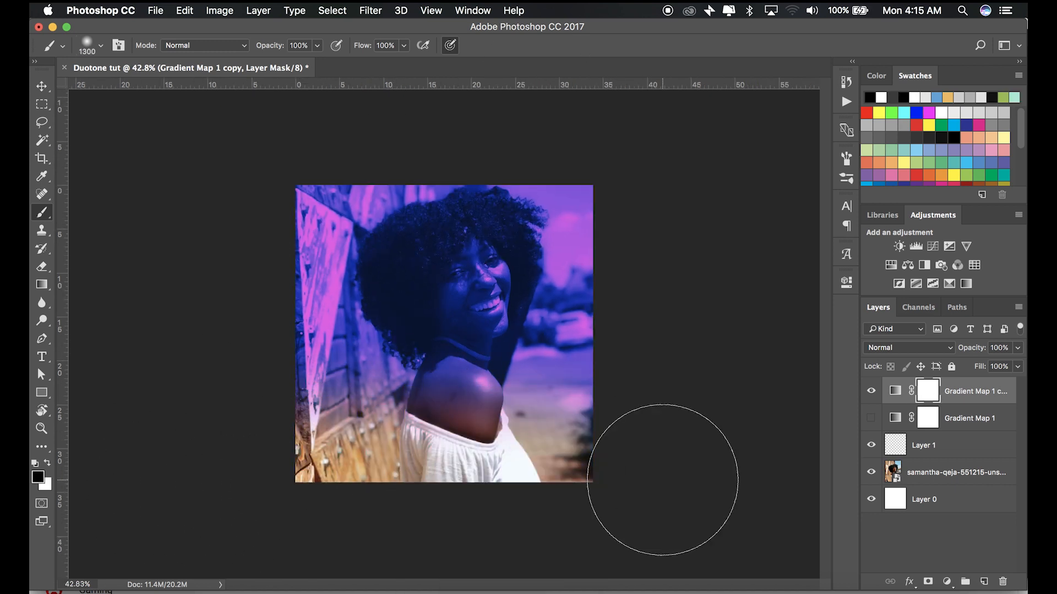
pyautogui.scroll(3, 551, 468)
pyautogui.press('super+z')
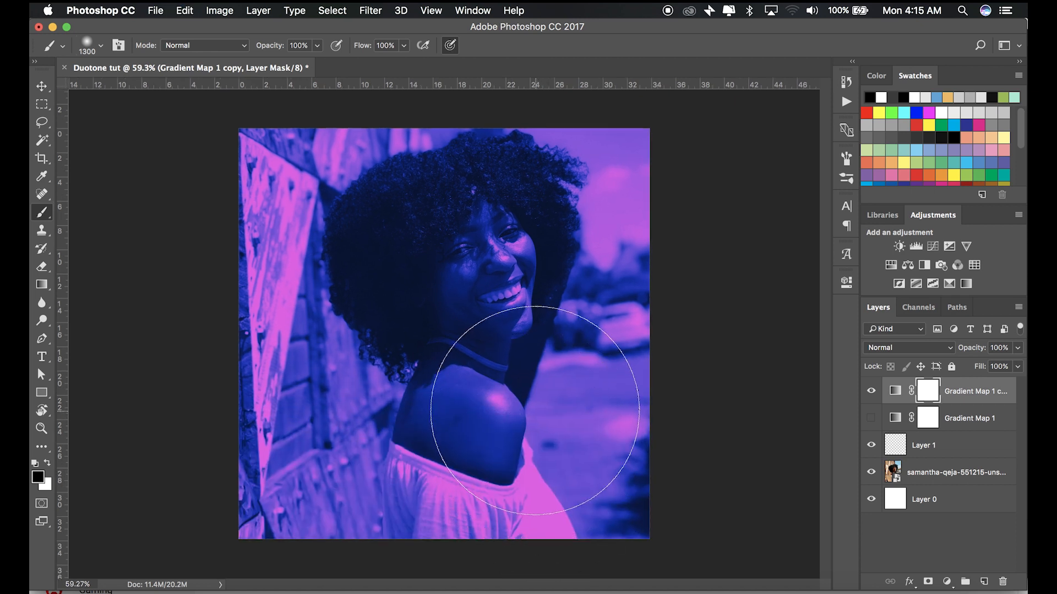
# Export the duotone image with Save for Web as Duotone-tut.jpg, images only, into the works of photoshop folder
pyautogui.scroll(1, 455, 323)
pyautogui.click(156, 11)
pyautogui.moveTo(182, 202)
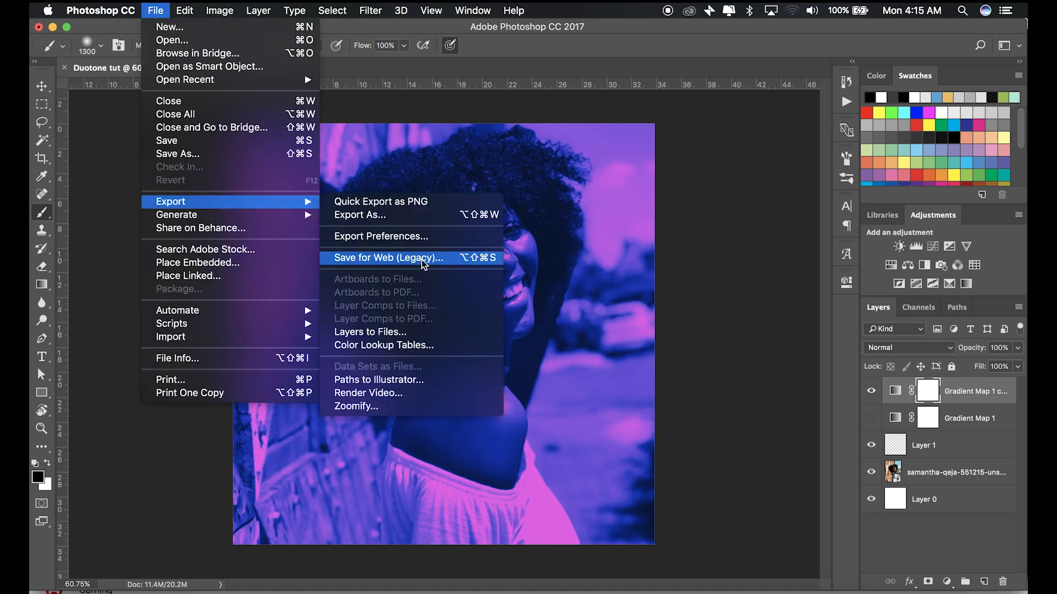
pyautogui.click(405, 258)
pyautogui.click(634, 544)
pyautogui.click(694, 582)
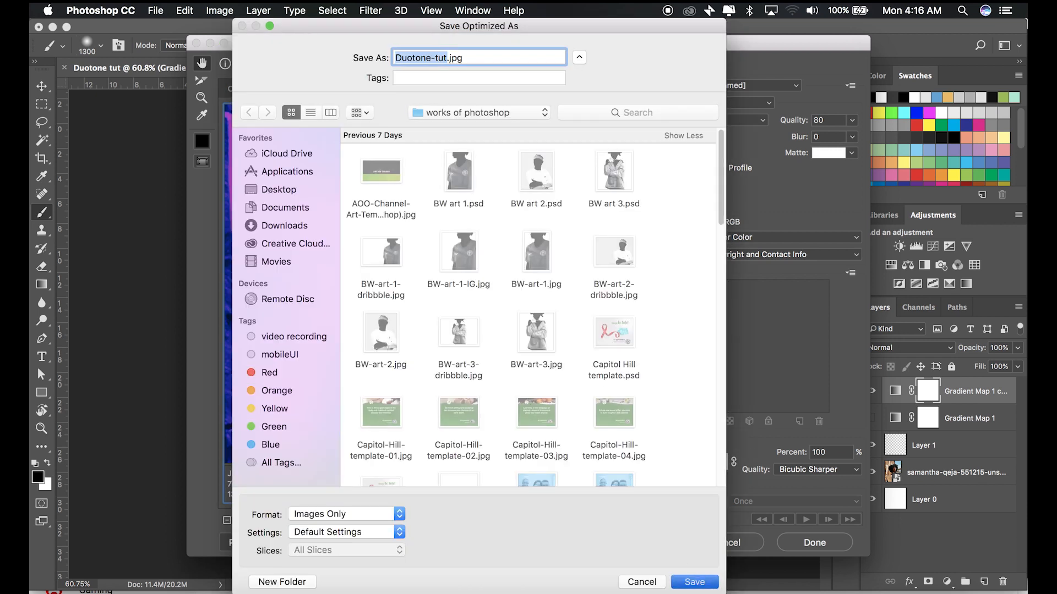
# Switch to Finder and preview the exported Duotone-tut.jpg in the works of photoshop folder
pyautogui.press('super+Tab')
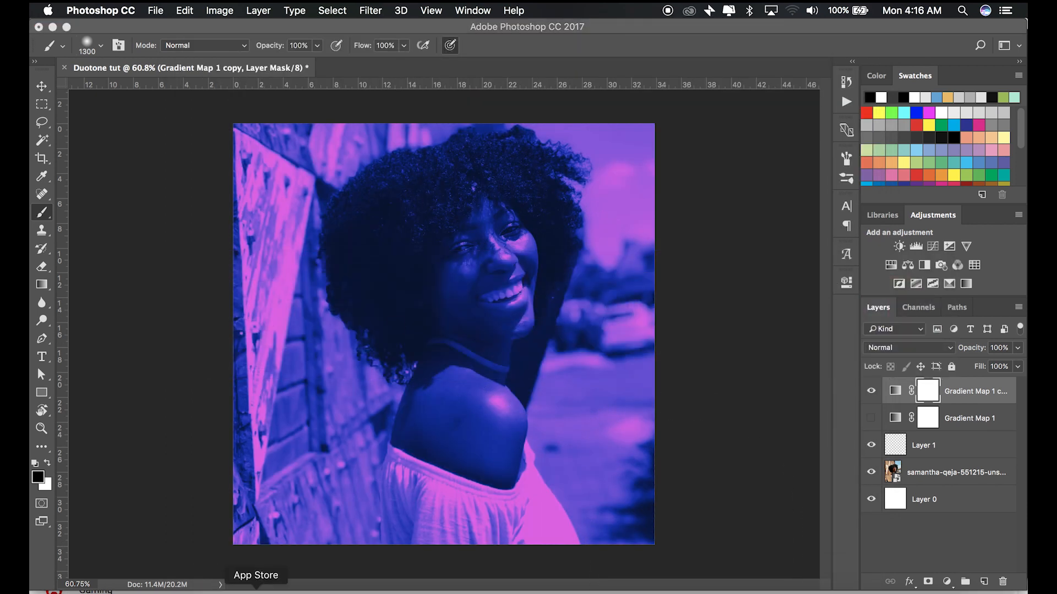
pyautogui.click(46, 591)
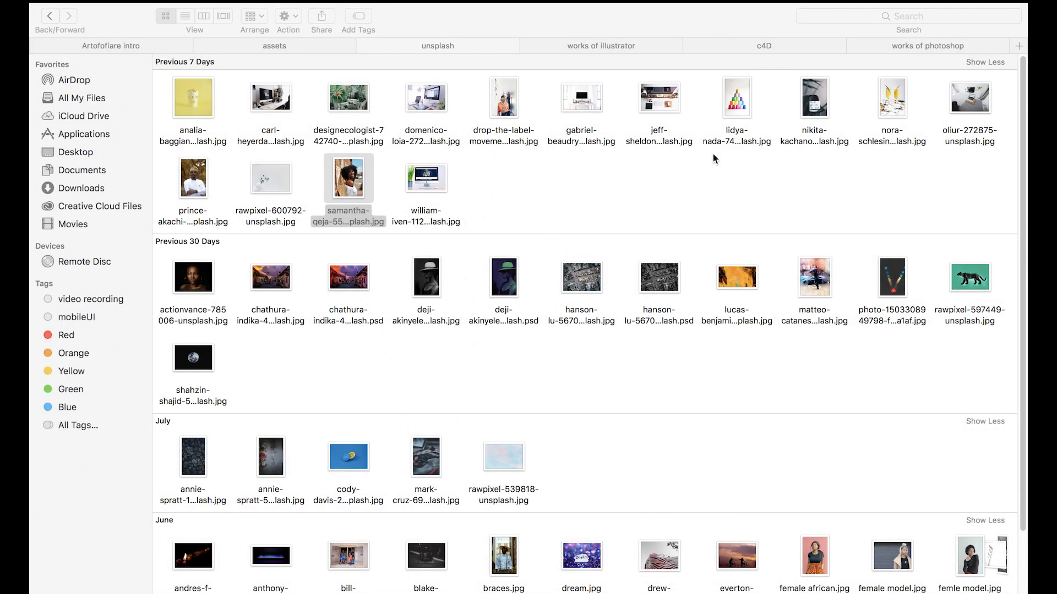
pyautogui.click(944, 47)
pyautogui.click(175, 109)
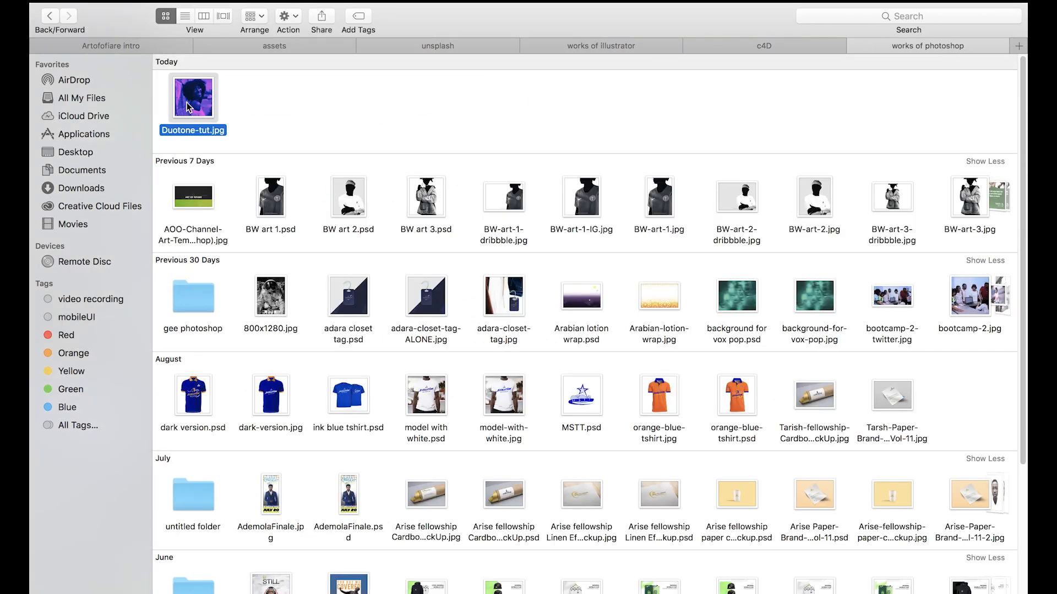
pyautogui.press('space')
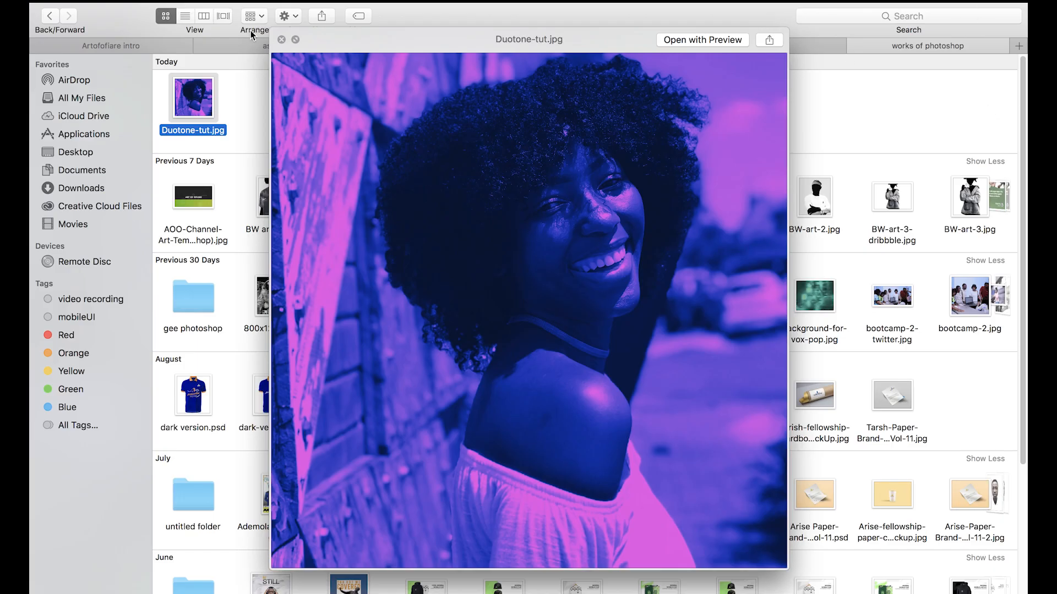
pyautogui.click(281, 39)
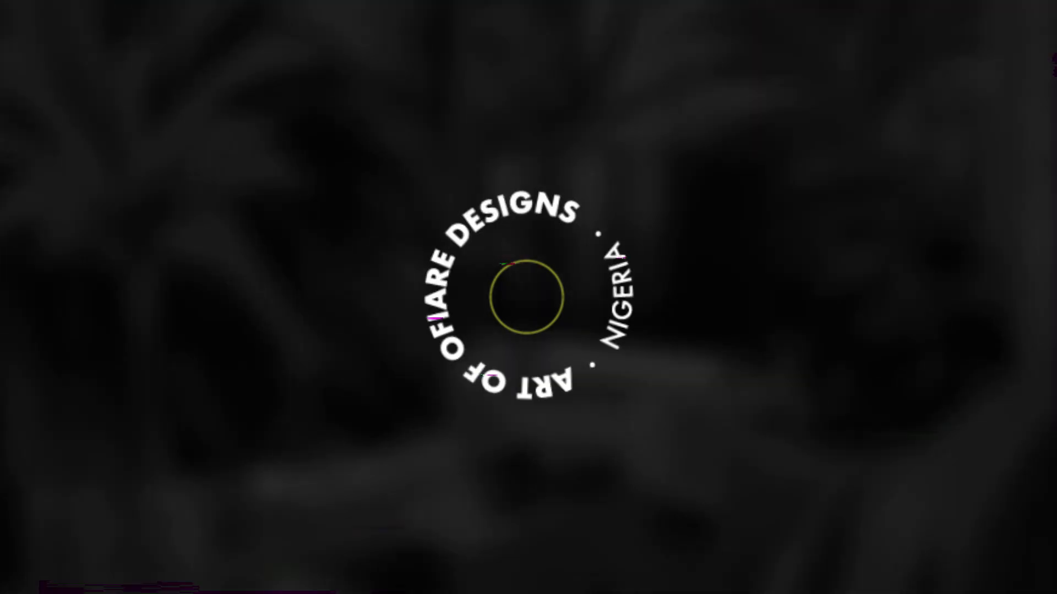